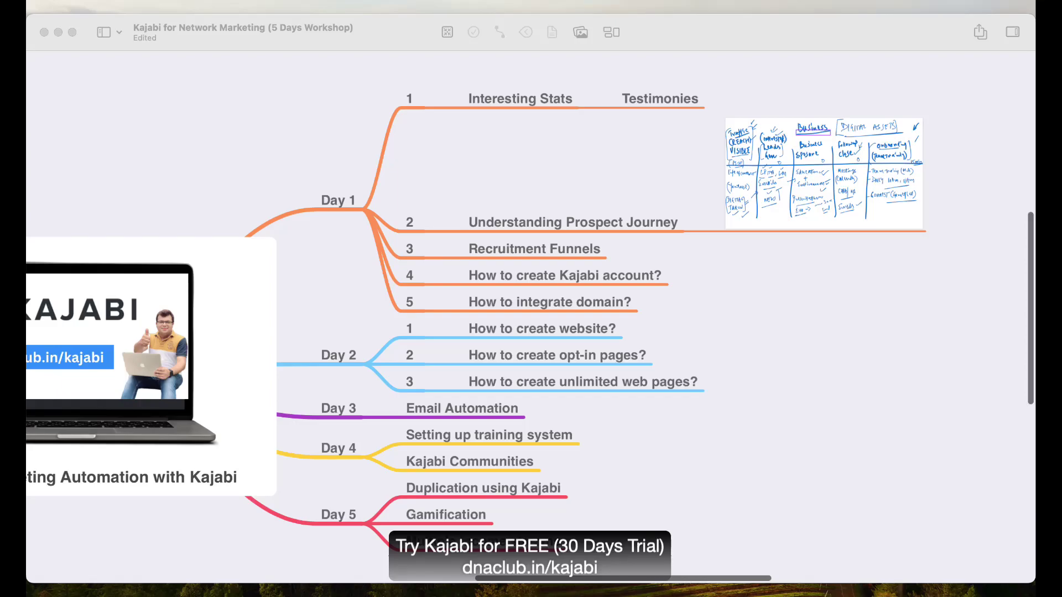
Browse the workshop mind map, selecting the Duplication, Gamification and Multiple income streams nodes.
{"action": "left_click", "coordinate": [578, 503]}
{"action": "scroll", "coordinate": [577, 502], "scroll_direction": "down", "scroll_amount": 2}
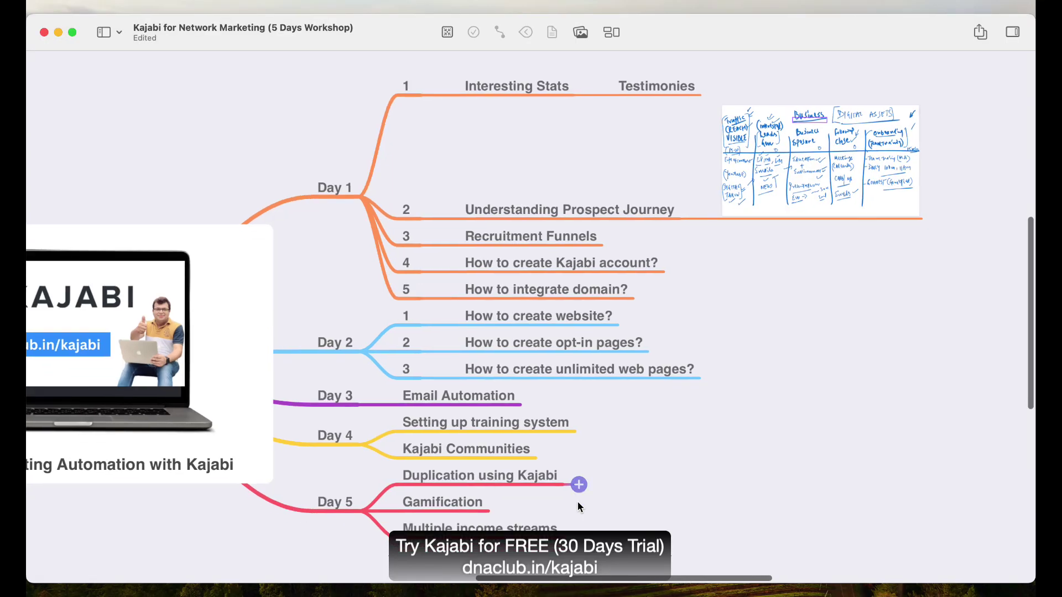
{"action": "scroll", "coordinate": [651, 525], "scroll_direction": "left", "scroll_amount": 1}
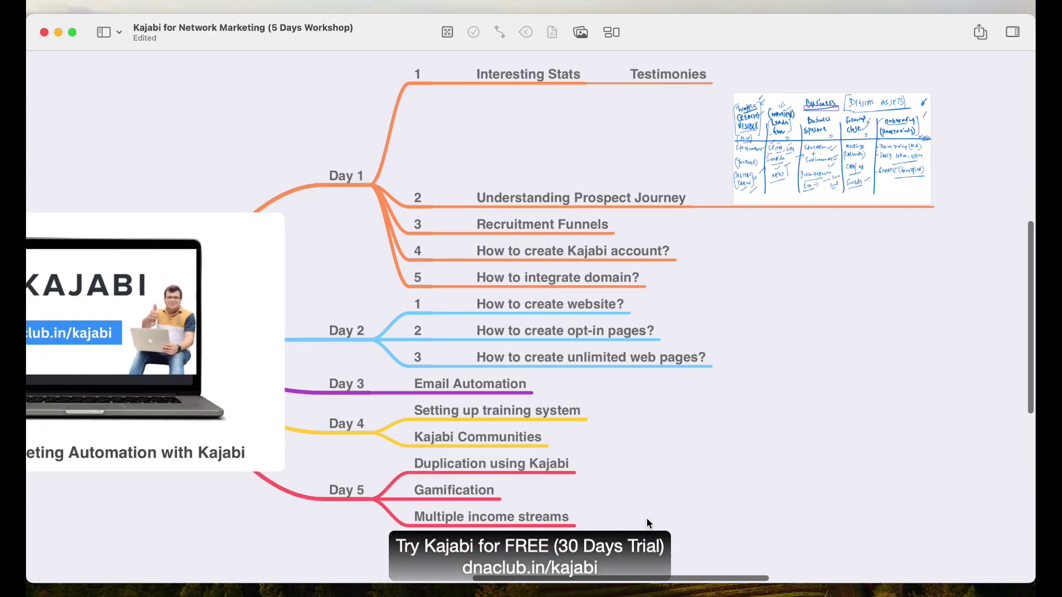
{"action": "scroll", "coordinate": [651, 509], "scroll_direction": "left", "scroll_amount": 3}
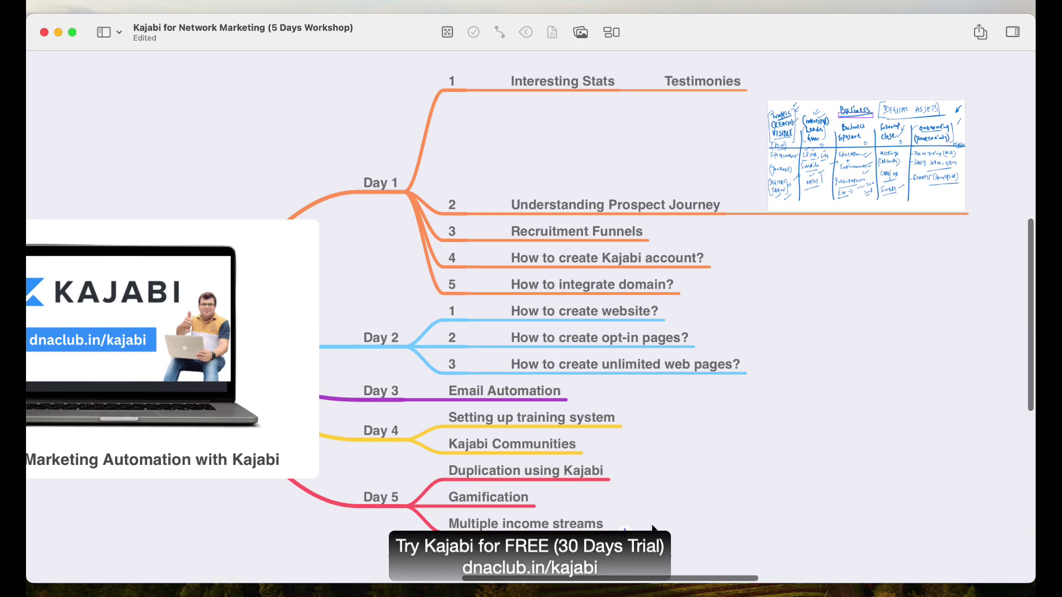
{"action": "scroll", "coordinate": [608, 498], "scroll_direction": "down", "scroll_amount": 3}
{"action": "left_click", "coordinate": [542, 449]}
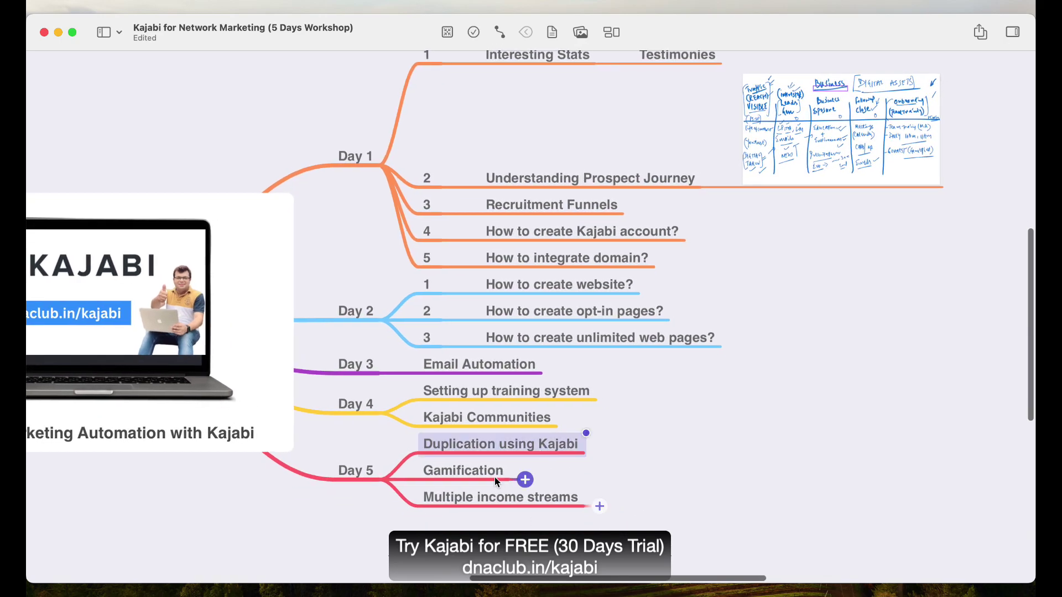
{"action": "left_click", "coordinate": [495, 474]}
{"action": "left_click", "coordinate": [499, 498]}
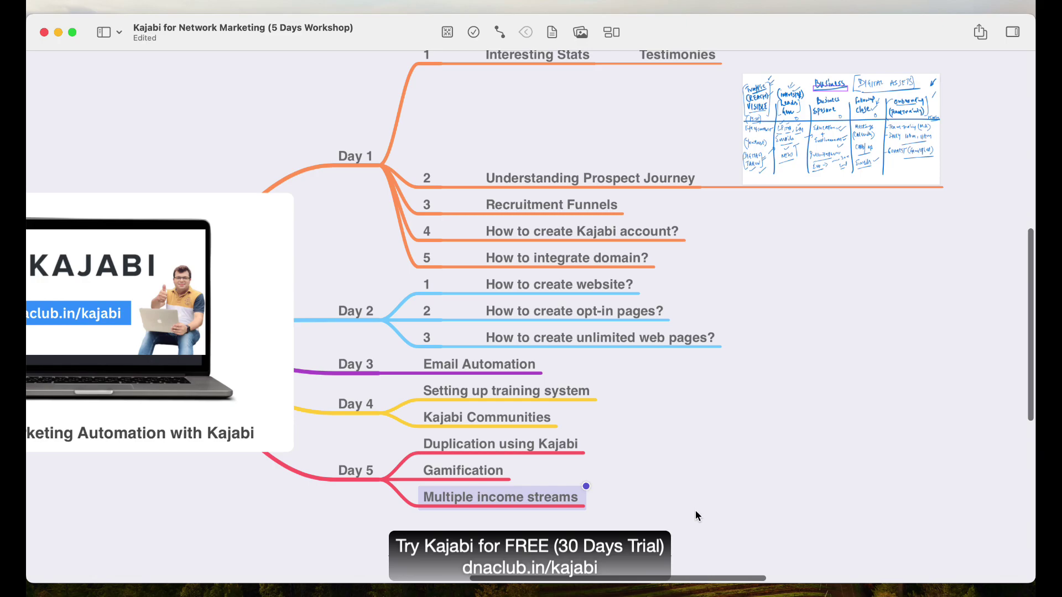
{"action": "left_click", "coordinate": [695, 510]}
{"action": "scroll", "coordinate": [698, 512], "scroll_direction": "up", "scroll_amount": 2}
{"action": "scroll", "coordinate": [699, 512], "scroll_direction": "left", "scroll_amount": 2}
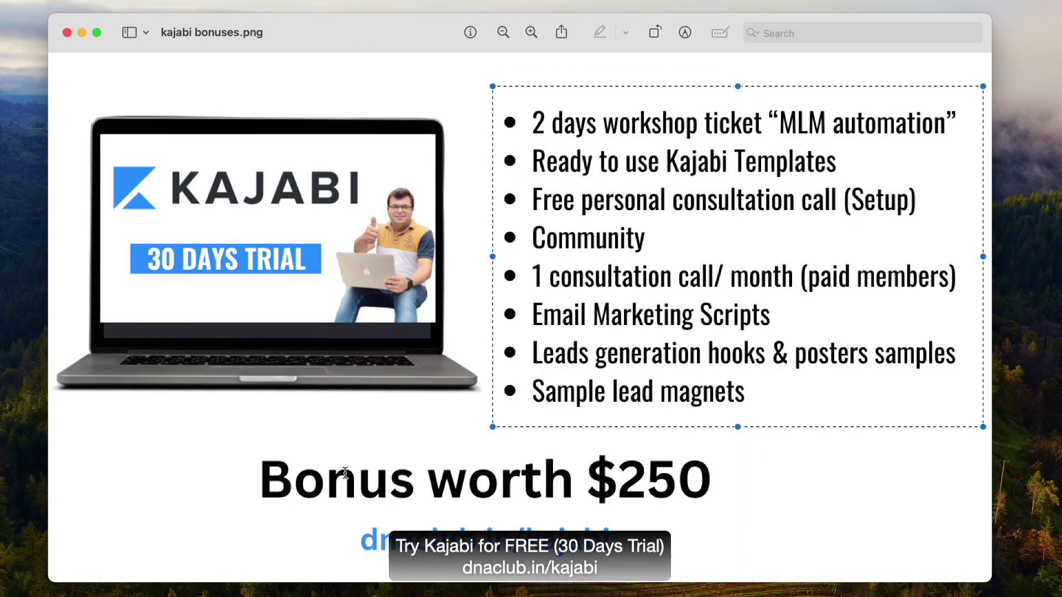
Show kajabi bonuses.png, mark out its bonus bullet list, then return to the mind map.
{"action": "left_click", "coordinate": [401, 530]}
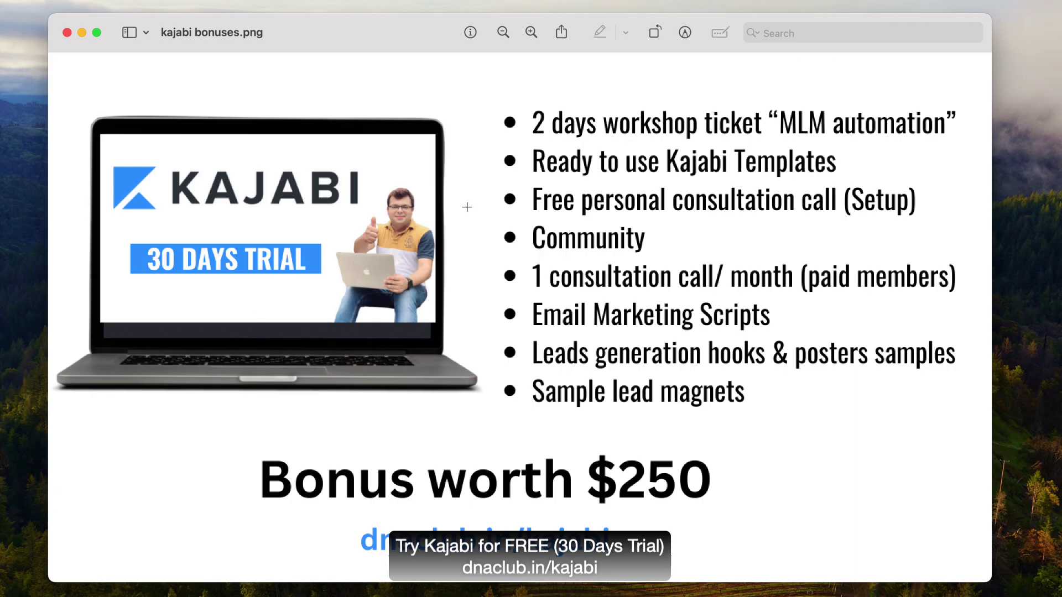
{"action": "left_click_drag", "start_coordinate": [498, 87], "coordinate": [978, 425]}
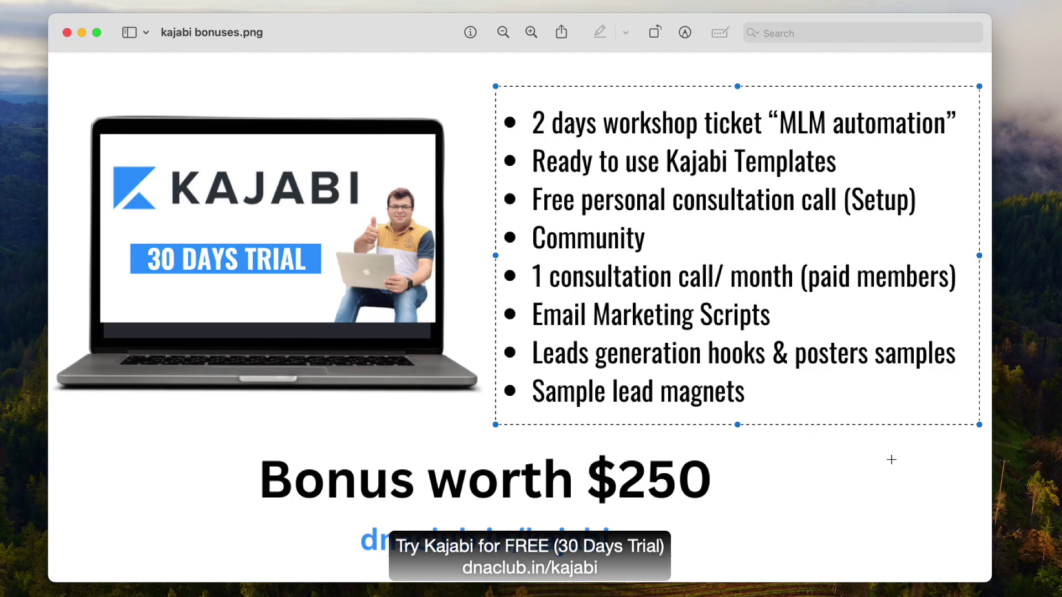
{"action": "left_click", "coordinate": [891, 460]}
{"action": "key", "text": "super+Tab"}
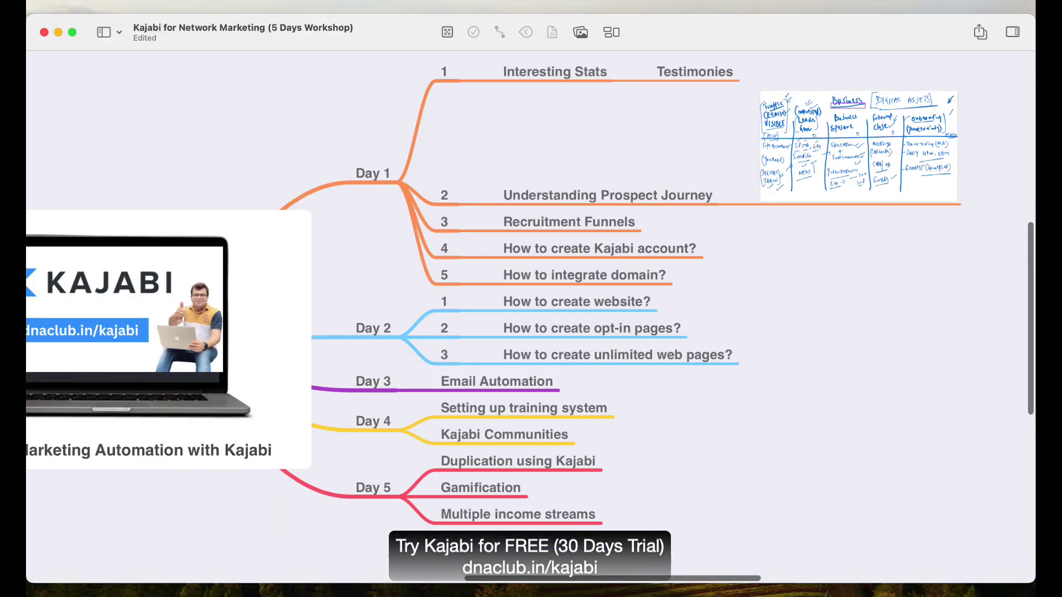
Switch to Chrome's Kajabi Pages tab, open a new tab and show the Sheets bookmarks.
{"action": "key", "text": "super+Tab"}
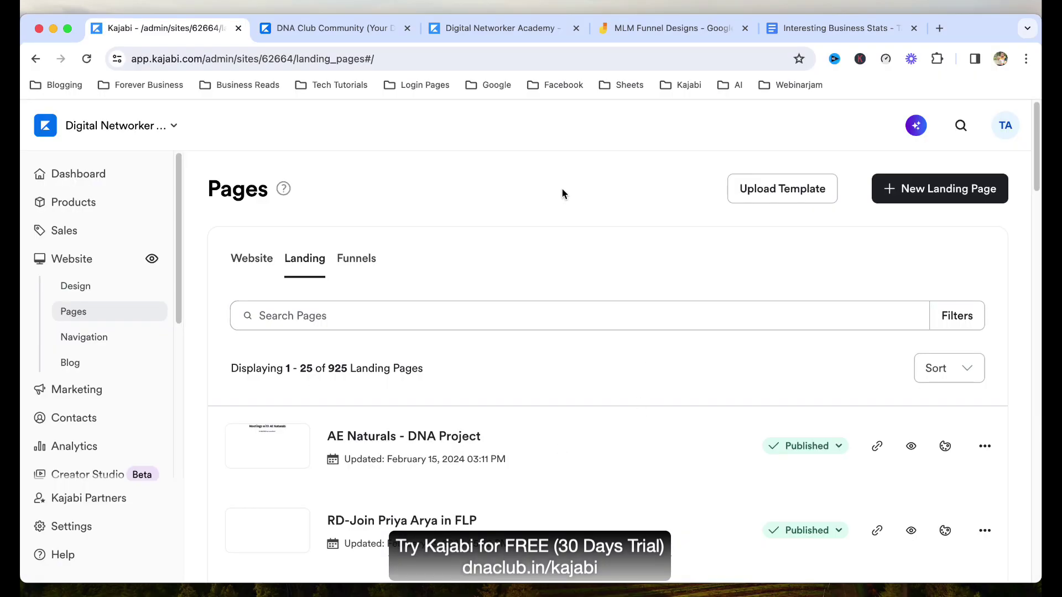
{"action": "key", "text": "super+t"}
{"action": "left_click", "coordinate": [625, 85]}
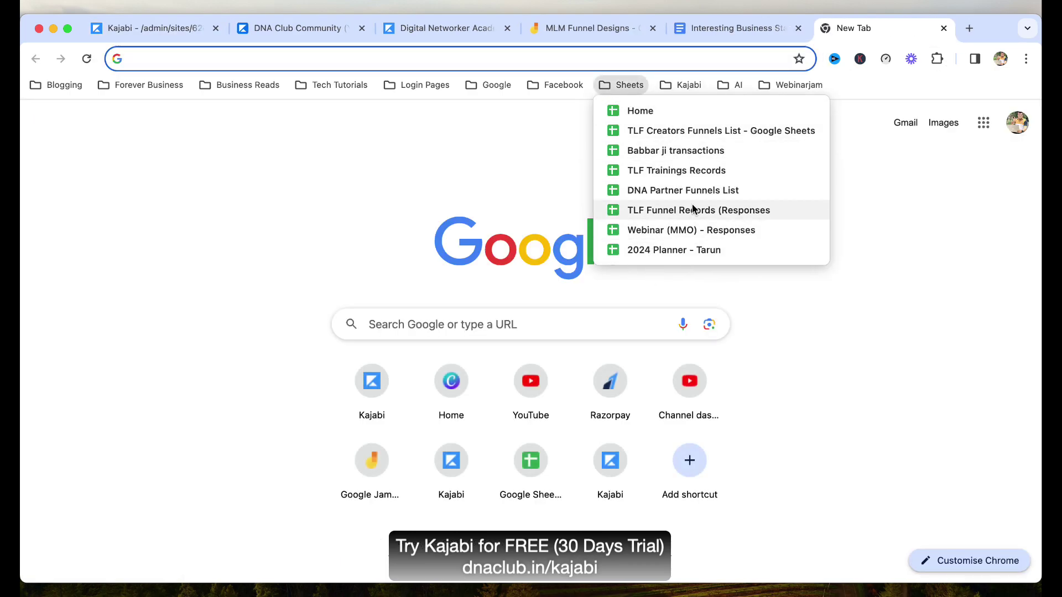
Open TLF Creators Funnels List, scroll the Funnels data sheet and select tlf316 in J317.
{"action": "left_click", "coordinate": [689, 132]}
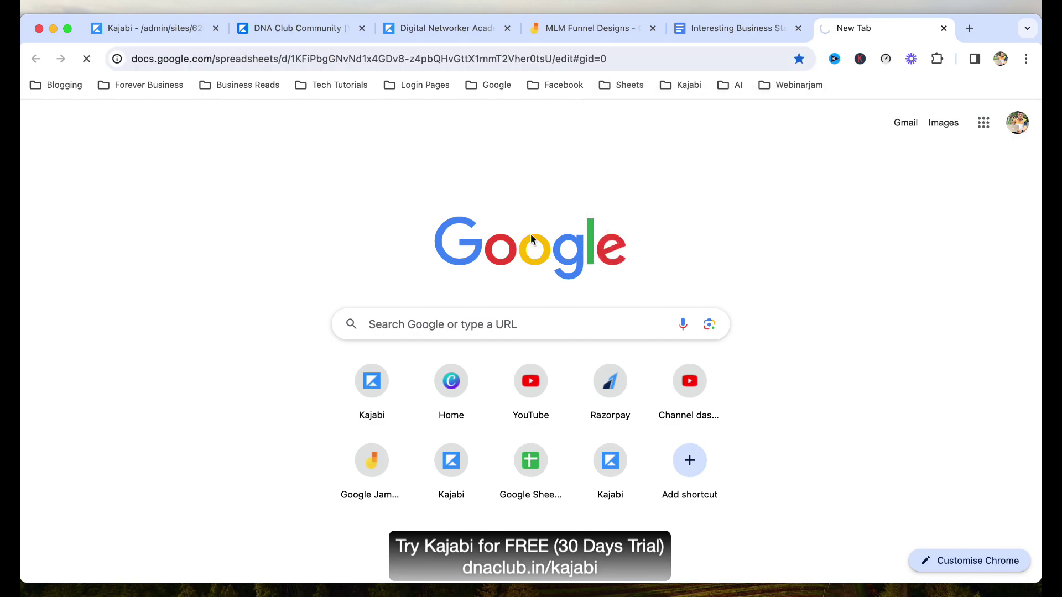
{"action": "scroll", "coordinate": [553, 381], "scroll_direction": "down", "scroll_amount": 15}
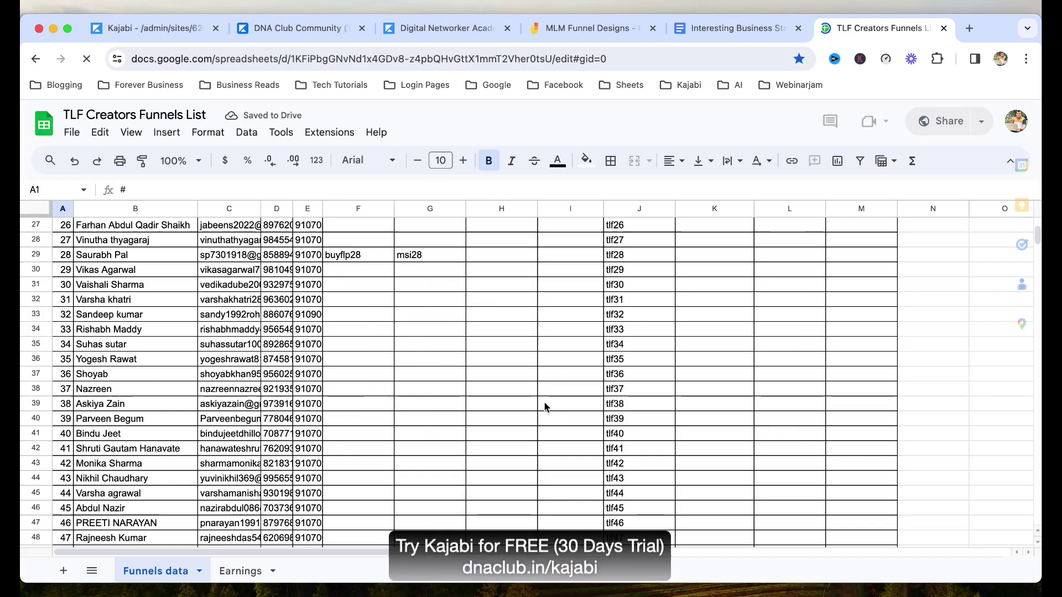
{"action": "scroll", "coordinate": [542, 401], "scroll_direction": "down", "scroll_amount": 20}
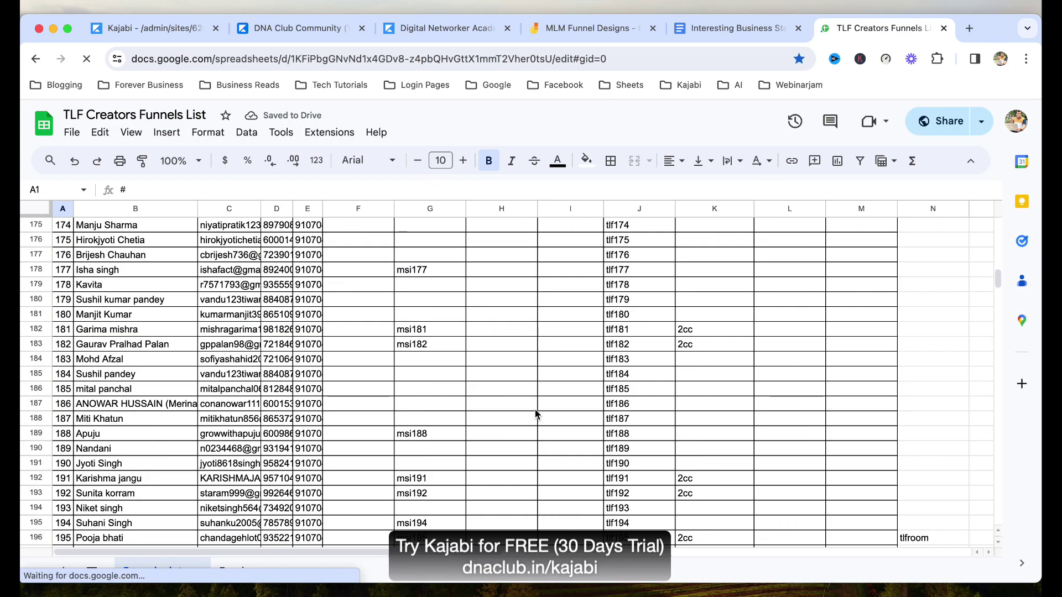
{"action": "scroll", "coordinate": [538, 416], "scroll_direction": "down", "scroll_amount": 20}
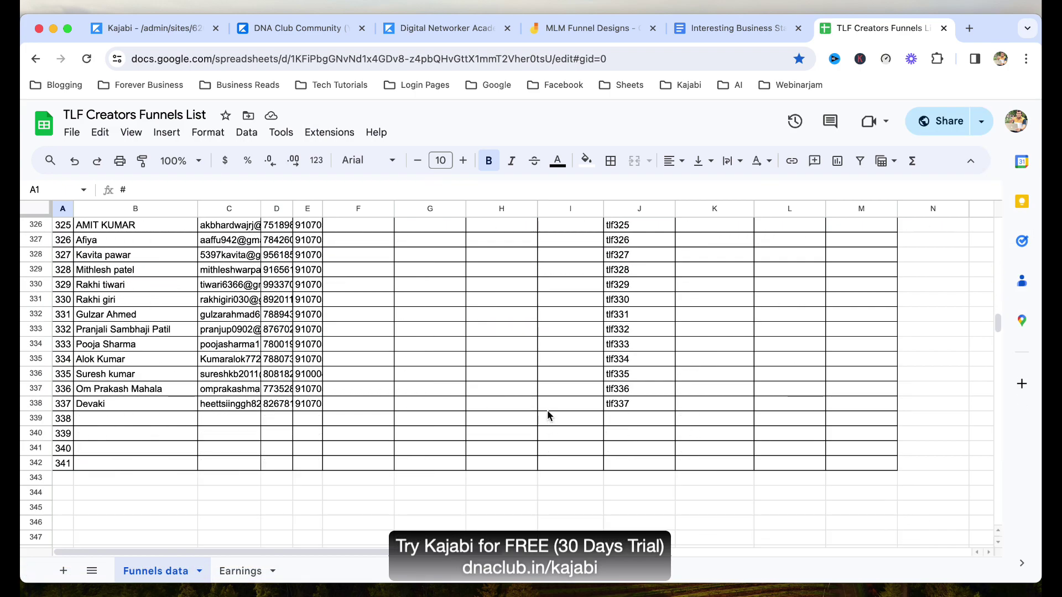
{"action": "scroll", "coordinate": [532, 408], "scroll_direction": "up", "scroll_amount": 7}
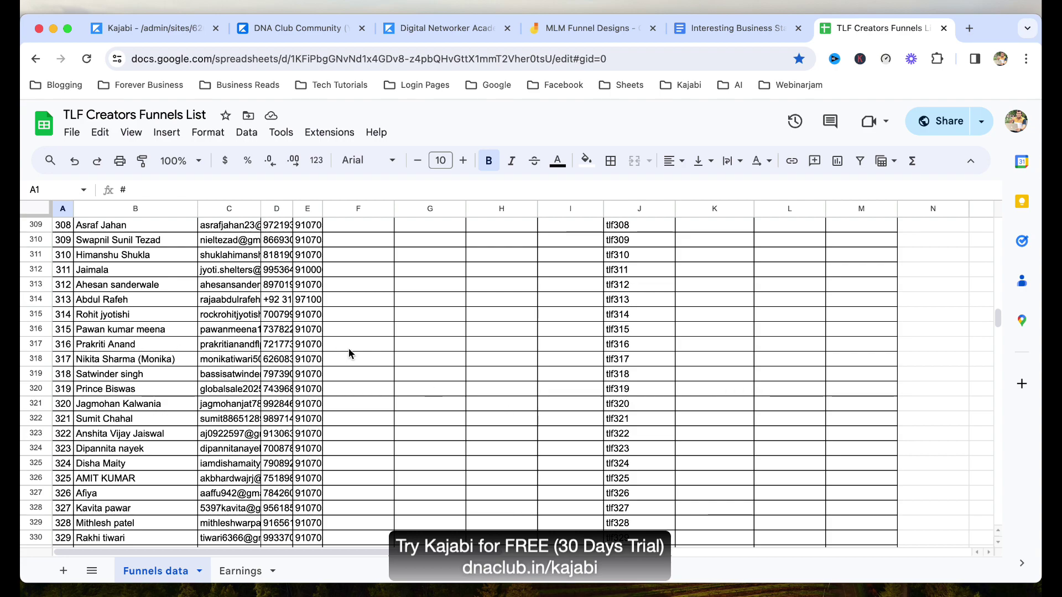
{"action": "left_click", "coordinate": [648, 348]}
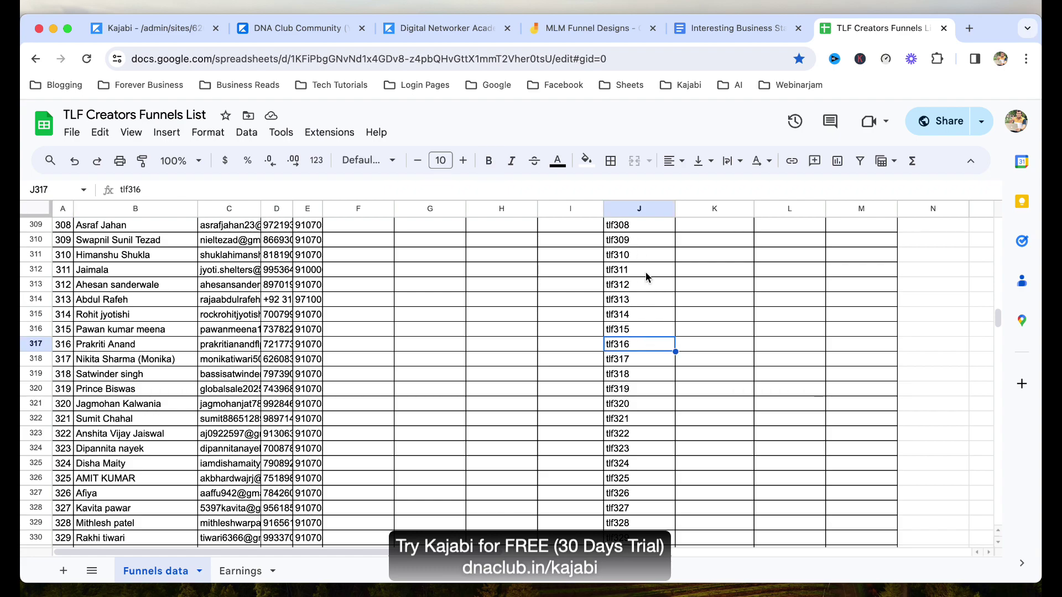
Load dnaclub.in/tlf100 in a new tab, view its opt-in form, then return to Kajabi Pages.
{"action": "left_click", "coordinate": [968, 27]}
{"action": "type", "text": "dnaclub.in/kajabi"}
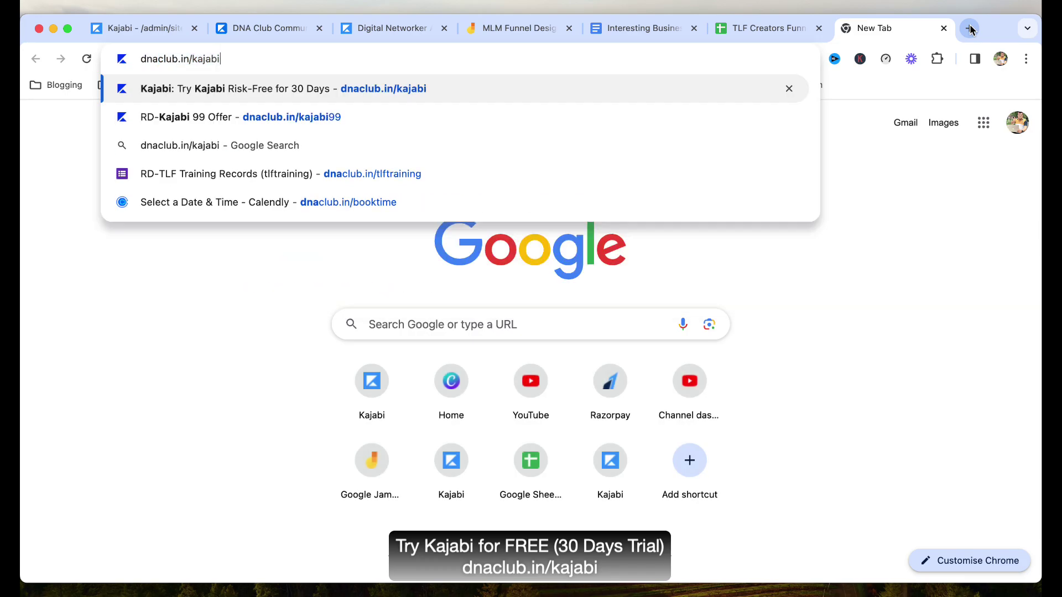
{"action": "key", "text": "BackSpace"}
{"action": "key", "text": "BackSpace"}
{"action": "key", "text": "BackSpace"}
{"action": "key", "text": "BackSpace"}
{"action": "type", "text": "tlf100"}
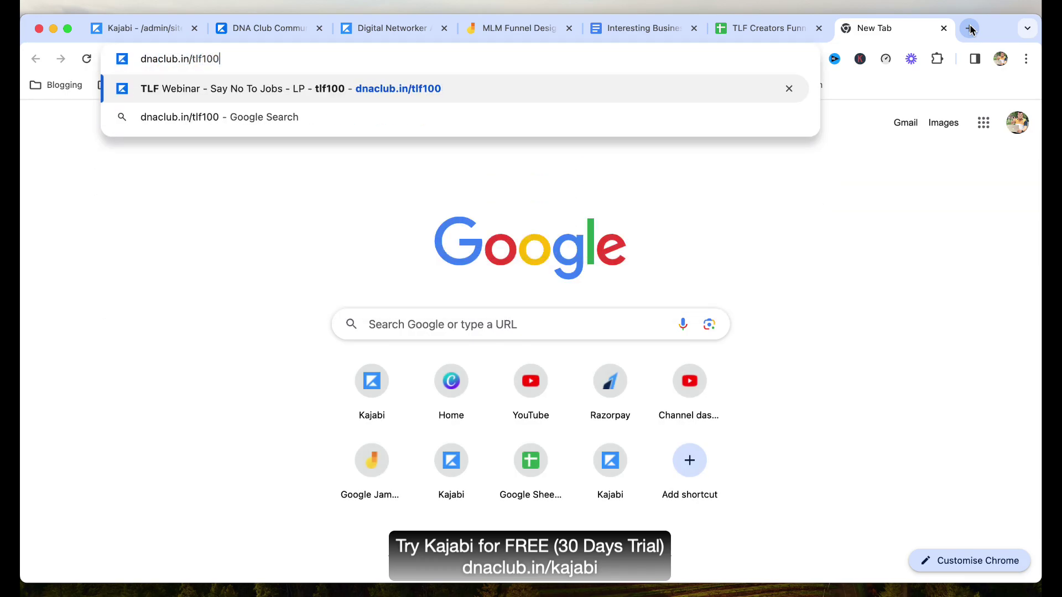
{"action": "key", "text": "Return"}
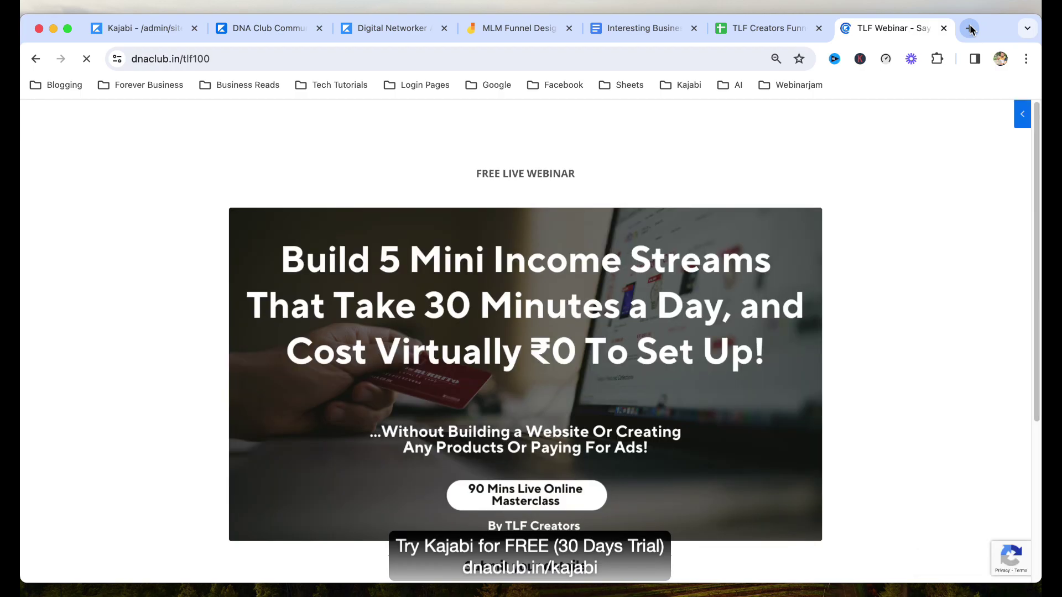
{"action": "scroll", "coordinate": [931, 333], "scroll_direction": "down", "scroll_amount": 5}
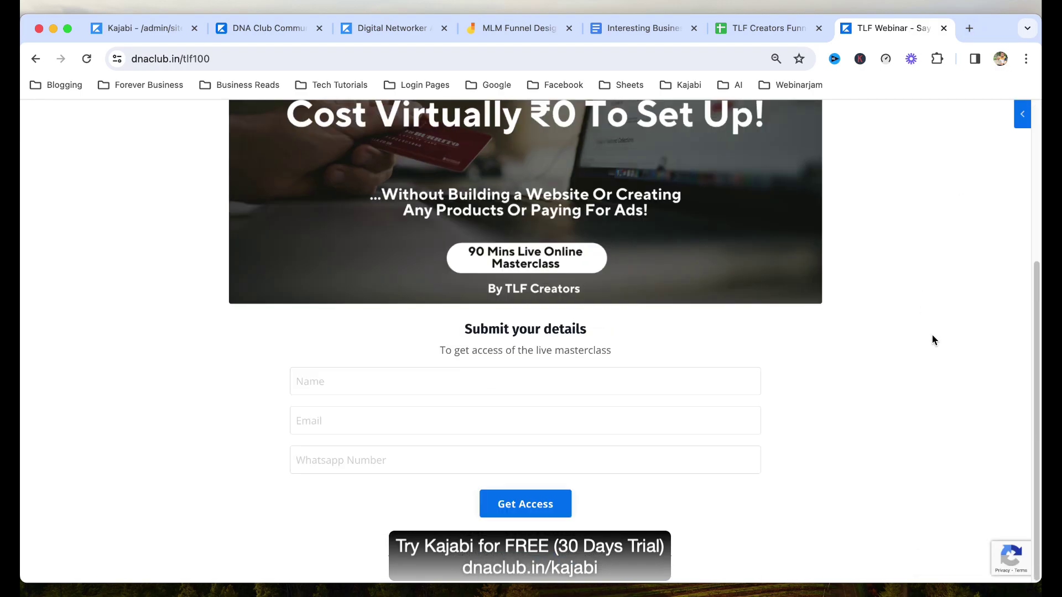
{"action": "scroll", "coordinate": [932, 339], "scroll_direction": "up", "scroll_amount": 5}
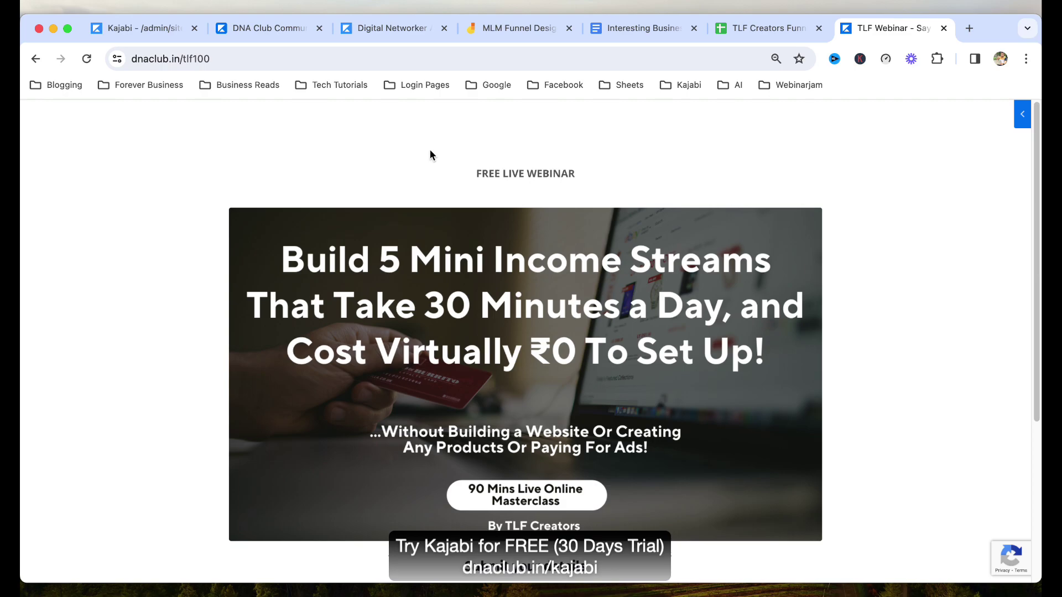
{"action": "left_click", "coordinate": [150, 30]}
Open Edit details for the TLF Webinar - Say No To Jobs - LP - tlf337 page.
{"action": "scroll", "coordinate": [636, 431], "scroll_direction": "down", "scroll_amount": 5}
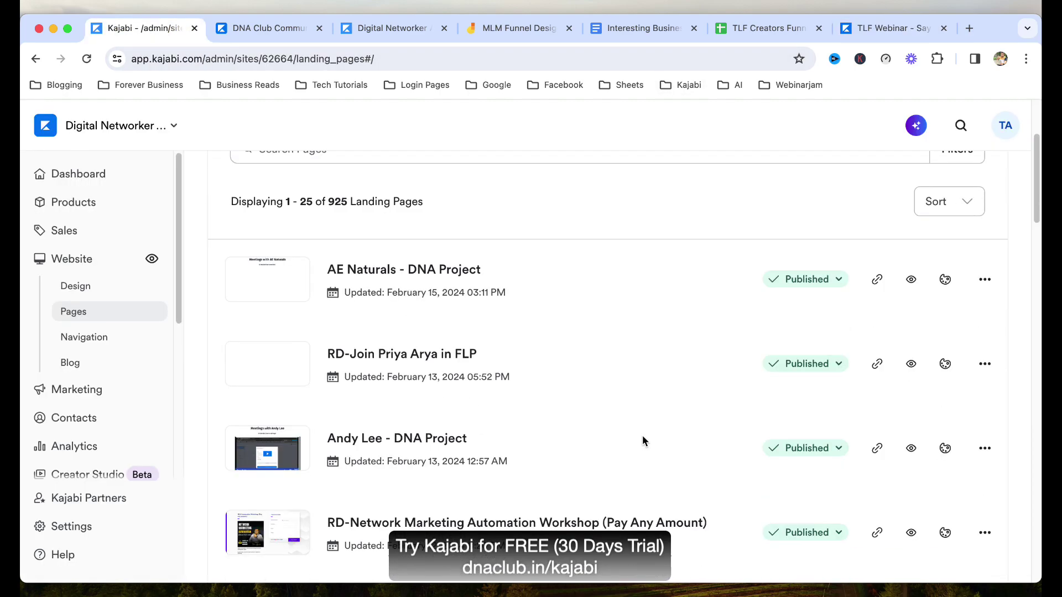
{"action": "scroll", "coordinate": [630, 439], "scroll_direction": "down", "scroll_amount": 2}
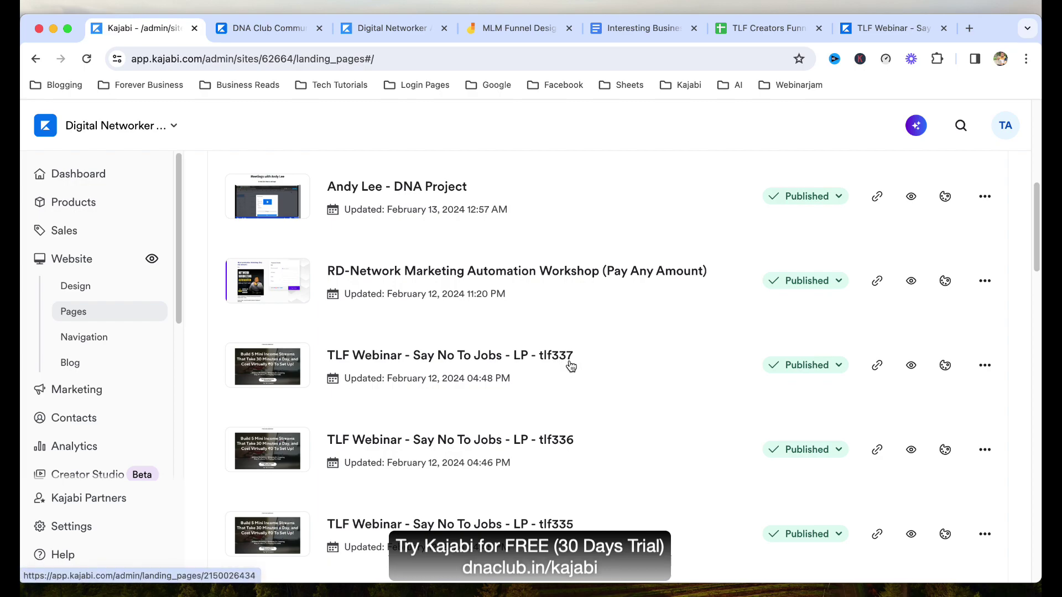
{"action": "left_click", "coordinate": [984, 365]}
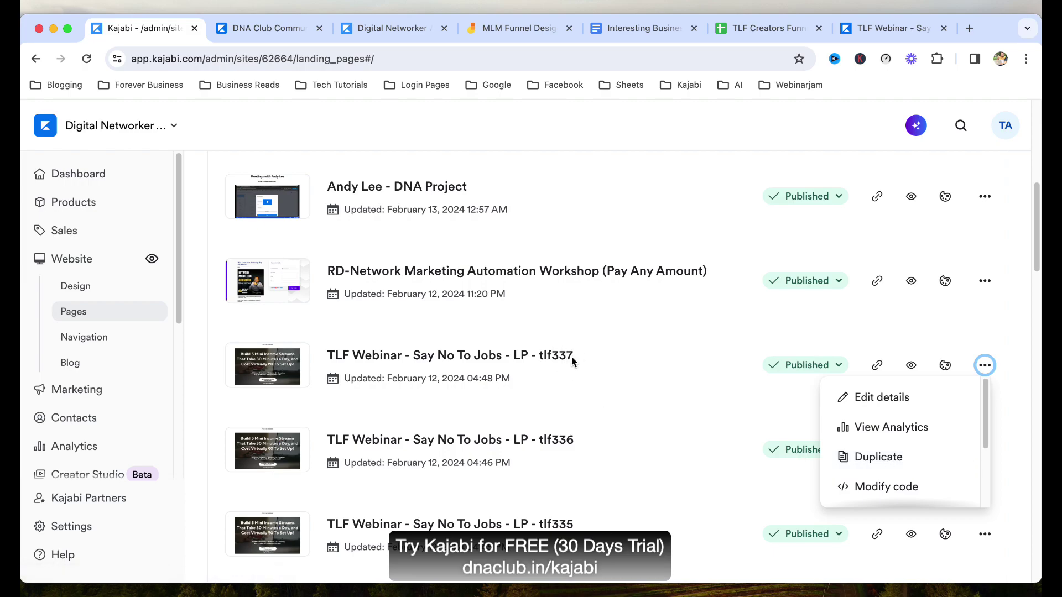
{"action": "left_click", "coordinate": [888, 398]}
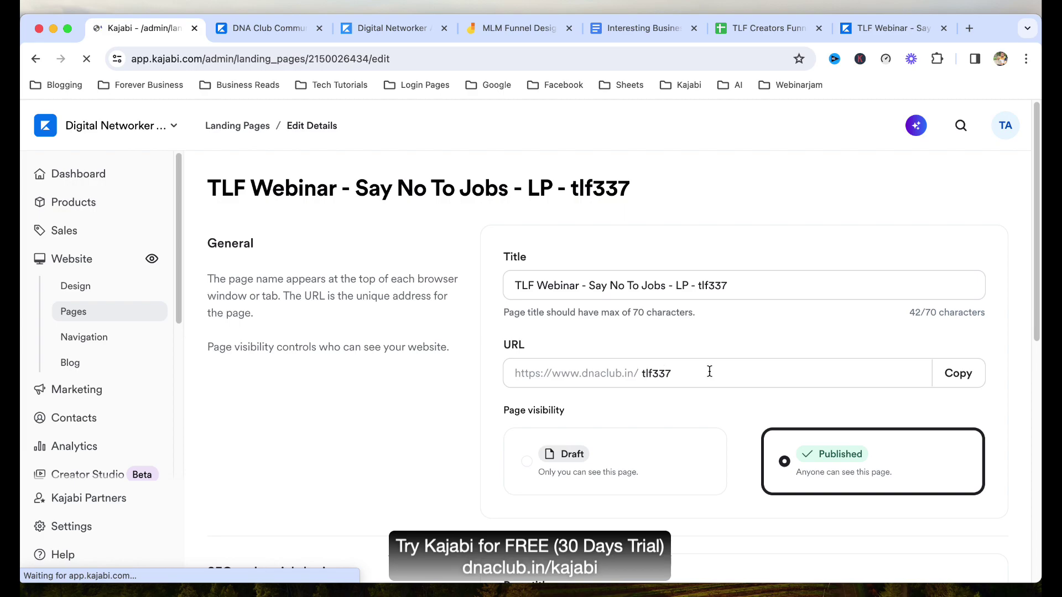
{"action": "left_click", "coordinate": [712, 369]}
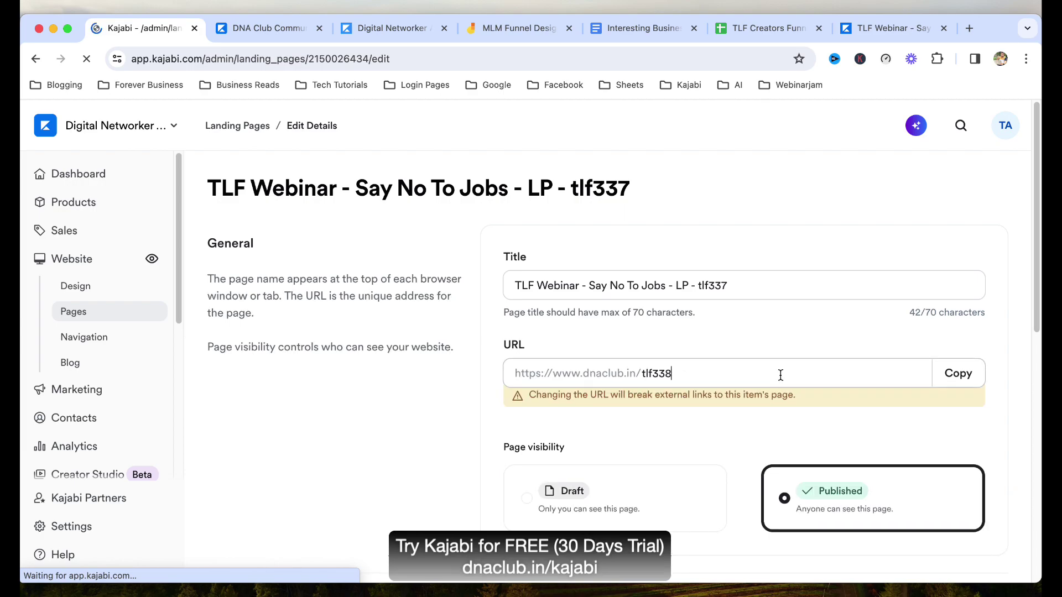
{"action": "key", "text": "BackSpace"}
{"action": "type", "text": "7"}
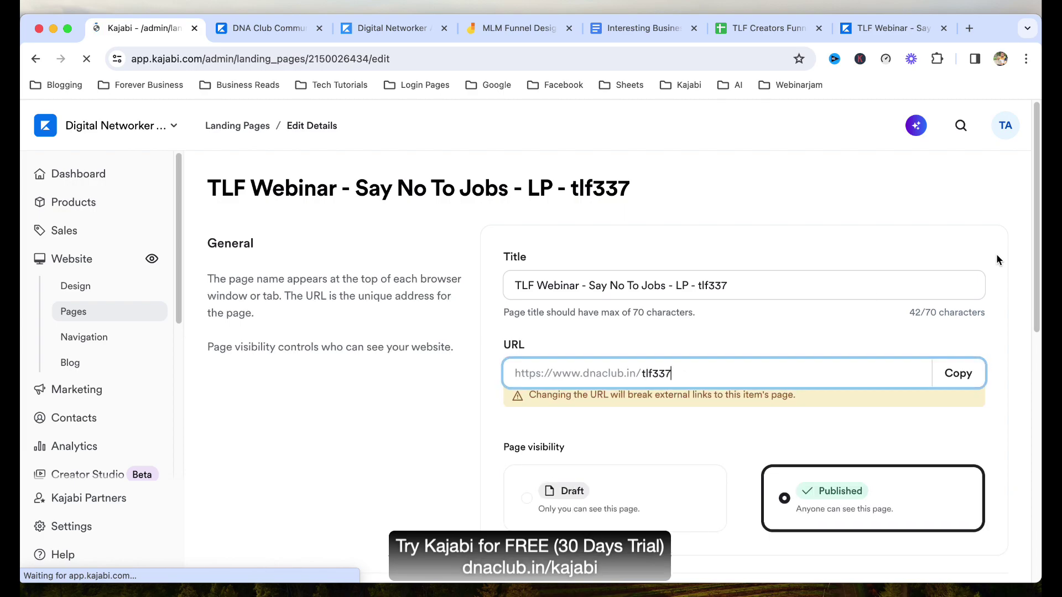
{"action": "left_click", "coordinate": [997, 254]}
{"action": "left_click", "coordinate": [253, 127]}
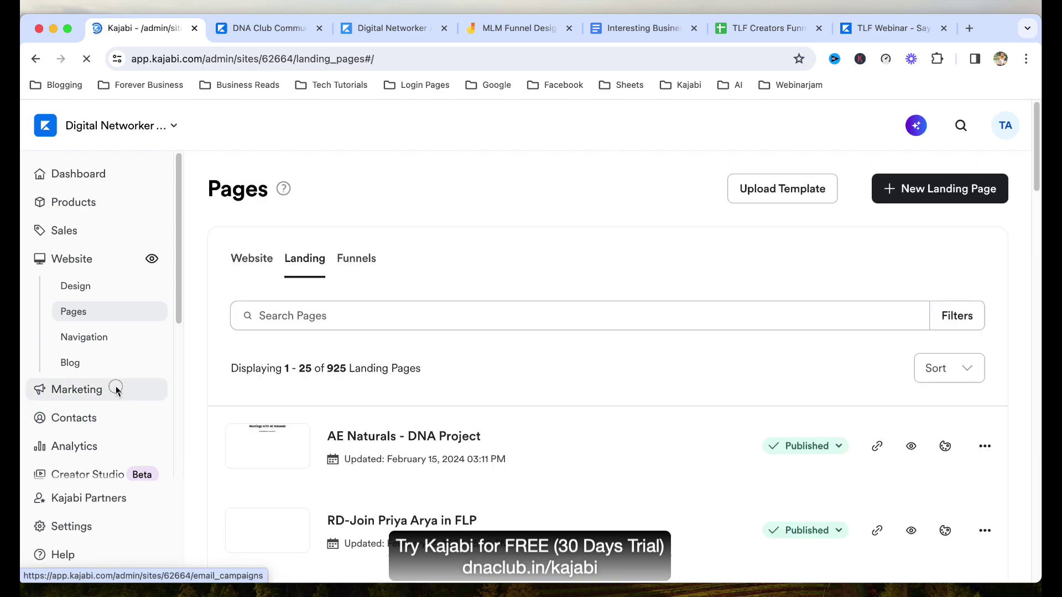
Go to Marketing and scroll through the Email Campaigns list of draft, scheduled and sent emails.
{"action": "left_click", "coordinate": [116, 389]}
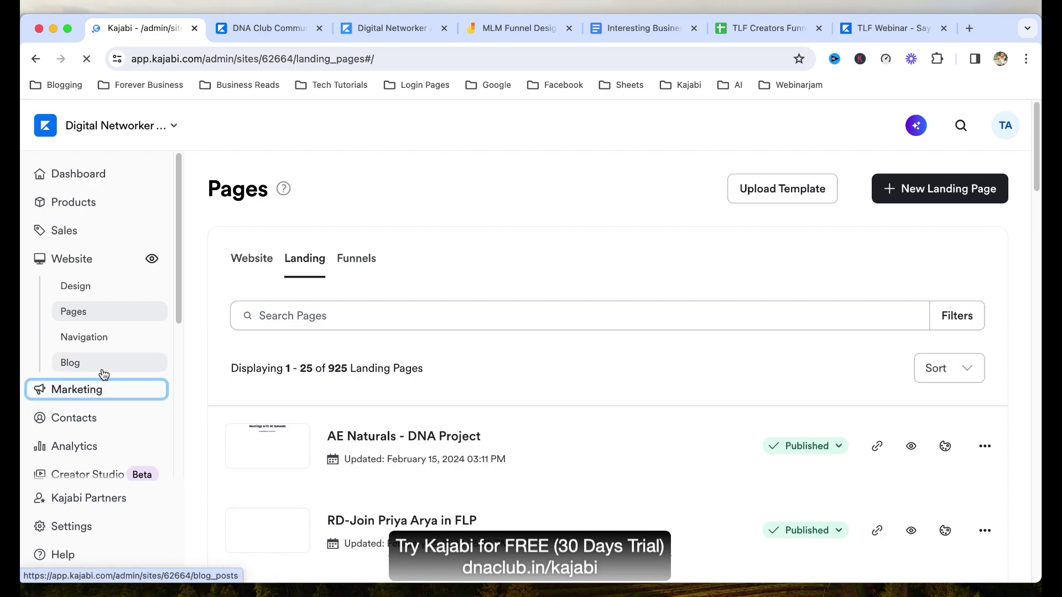
{"action": "scroll", "coordinate": [106, 379], "scroll_direction": "down", "scroll_amount": 3}
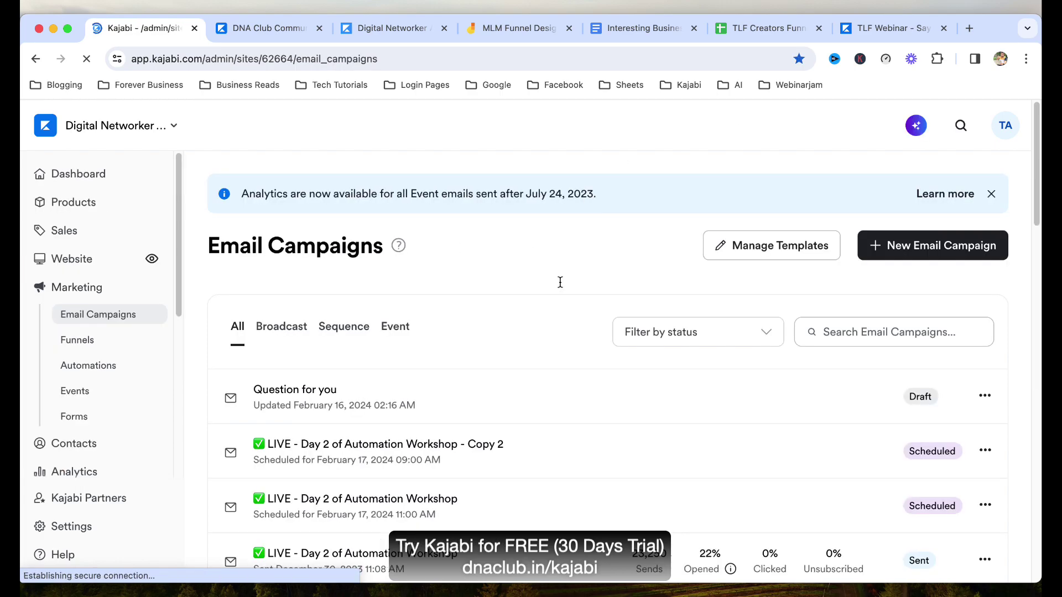
{"action": "scroll", "coordinate": [115, 384], "scroll_direction": "down", "scroll_amount": 1}
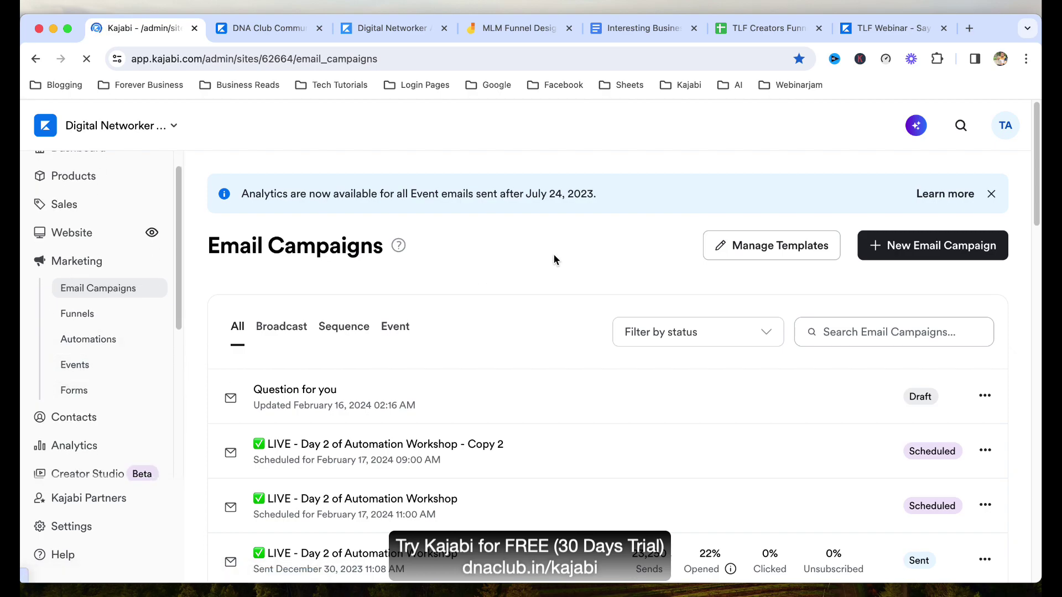
On the tlf100 page tab, autofill the Submit your details form with saved details.
{"action": "left_click", "coordinate": [885, 27]}
{"action": "left_click", "coordinate": [494, 57]}
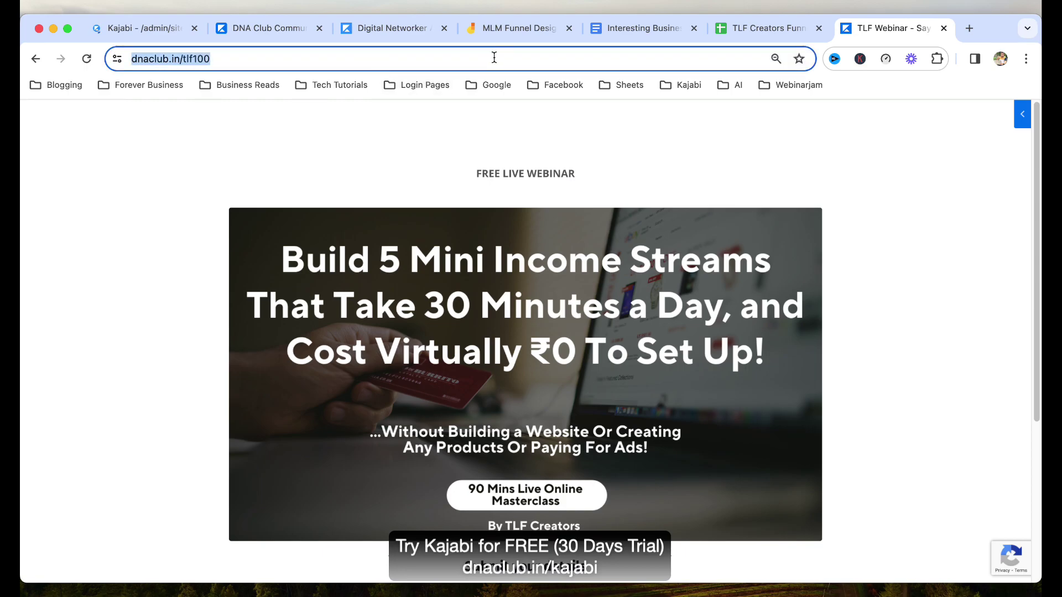
{"action": "scroll", "coordinate": [763, 427], "scroll_direction": "down", "scroll_amount": 3}
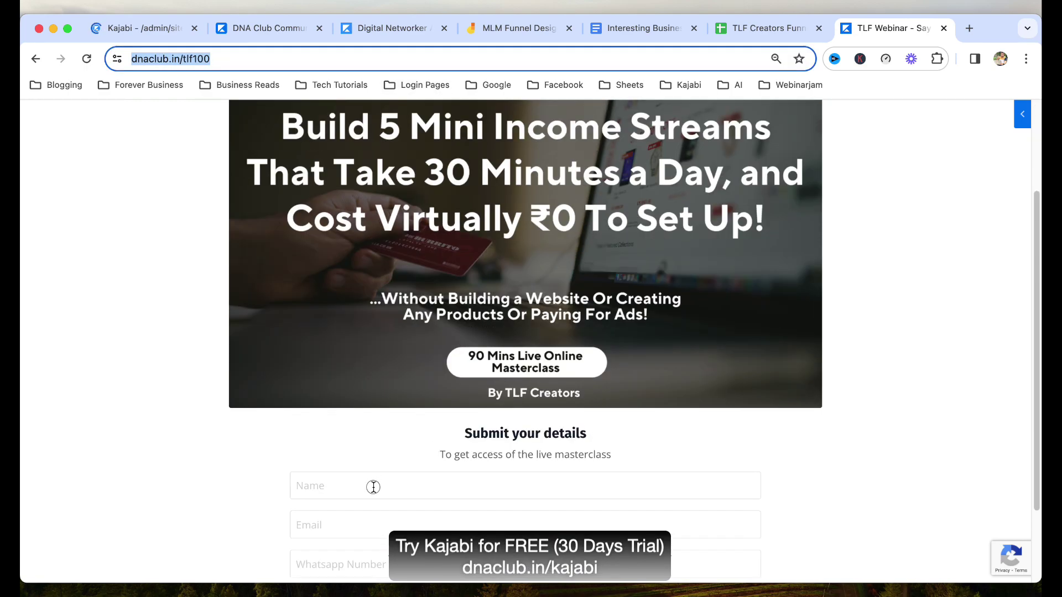
{"action": "left_click", "coordinate": [372, 486]}
{"action": "left_click", "coordinate": [434, 368]}
Correct the test email address and submit the opt-in form with Get Access.
{"action": "scroll", "coordinate": [421, 415], "scroll_direction": "down", "scroll_amount": 2}
{"action": "double_click", "coordinate": [371, 421]}
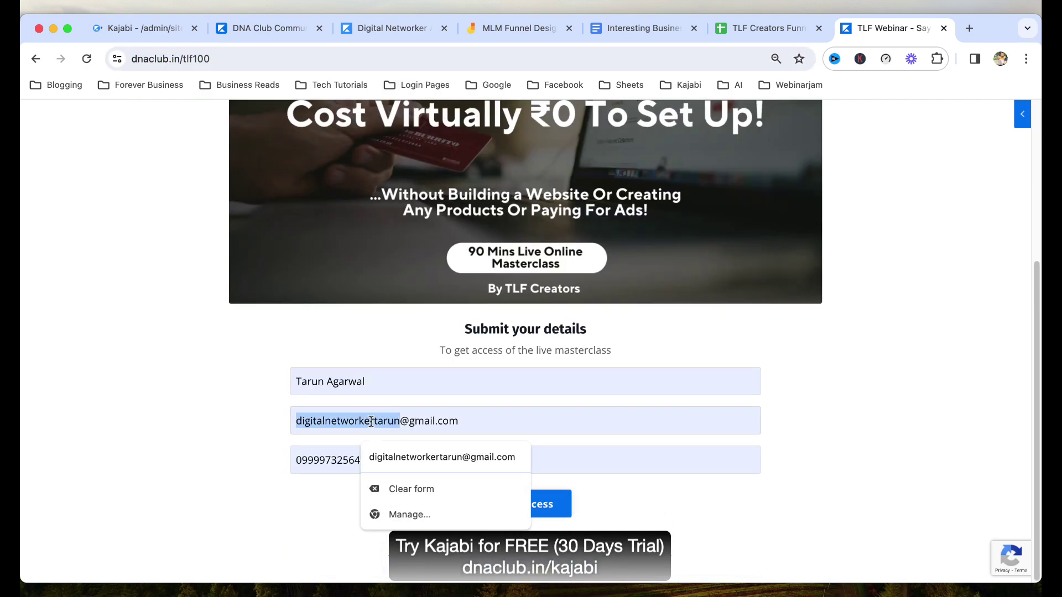
{"action": "type", "text": "tarunlk"}
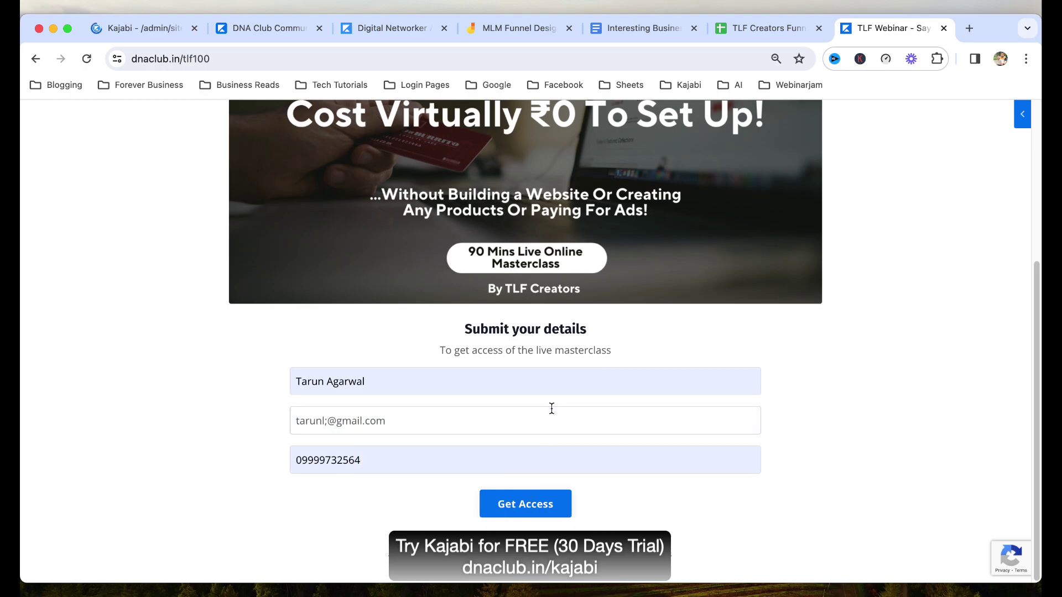
{"action": "key", "text": "BackSpace"}
{"action": "key", "text": "BackSpace"}
{"action": "type", "text": "klien"}
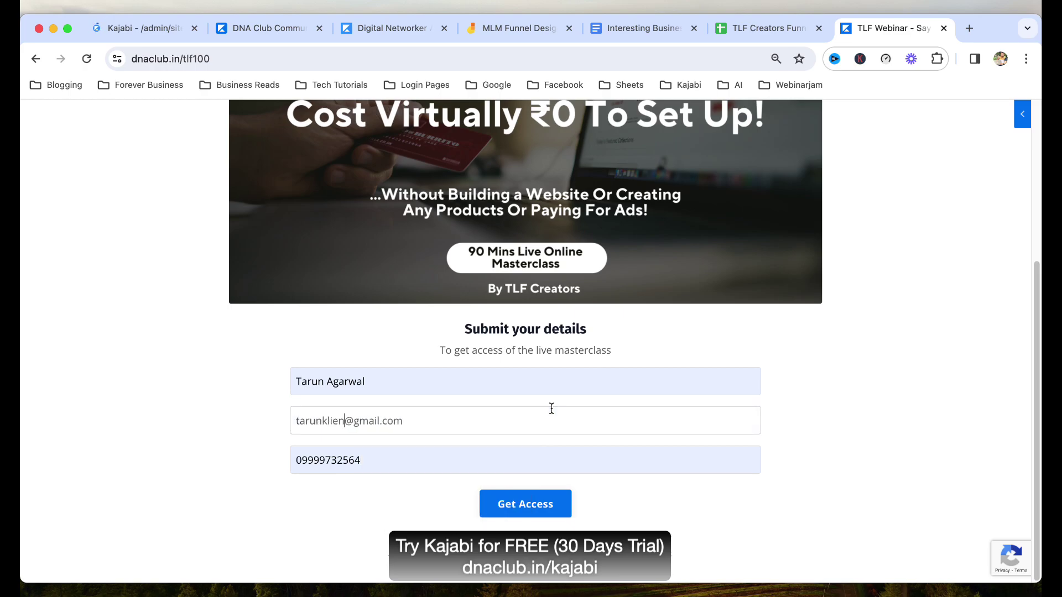
{"action": "left_click", "coordinate": [553, 509]}
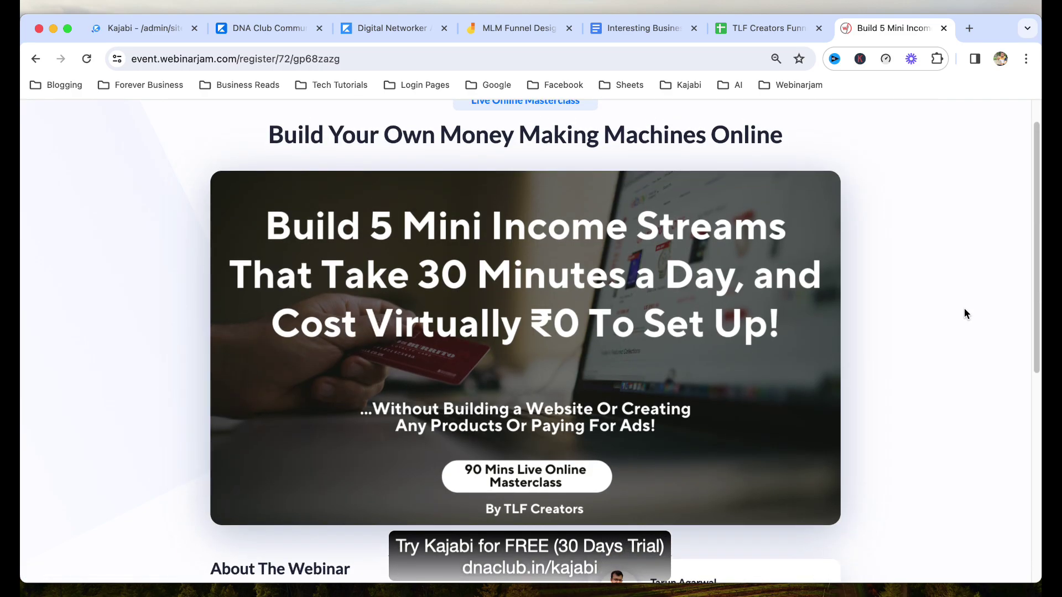
Check the WebinarJam session dates (replay or February 16, 4:00 PM), then return to Kajabi.
{"action": "scroll", "coordinate": [964, 313], "scroll_direction": "down", "scroll_amount": 5}
{"action": "left_click", "coordinate": [641, 433]}
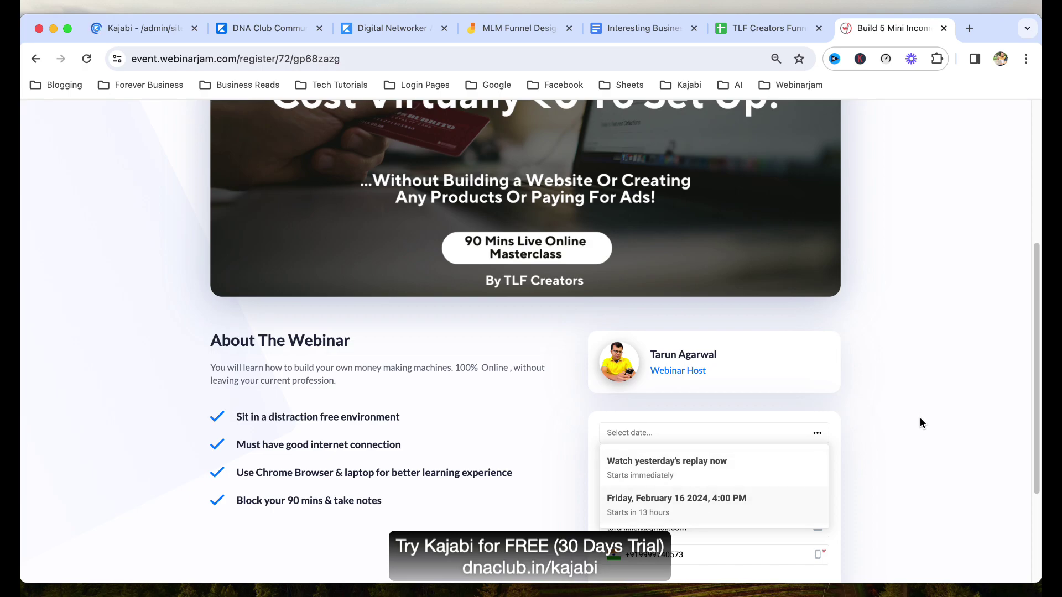
{"action": "left_click", "coordinate": [164, 31]}
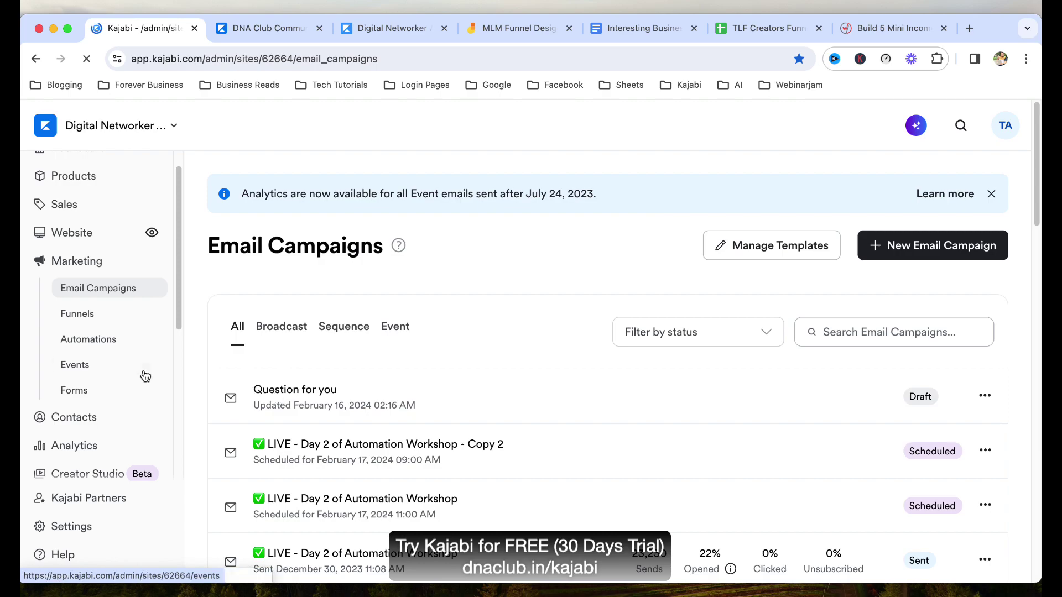
Go to Marketing > Forms, back out of New form, and open tlf329 - Webinar - Say no to jobs.
{"action": "left_click", "coordinate": [101, 389]}
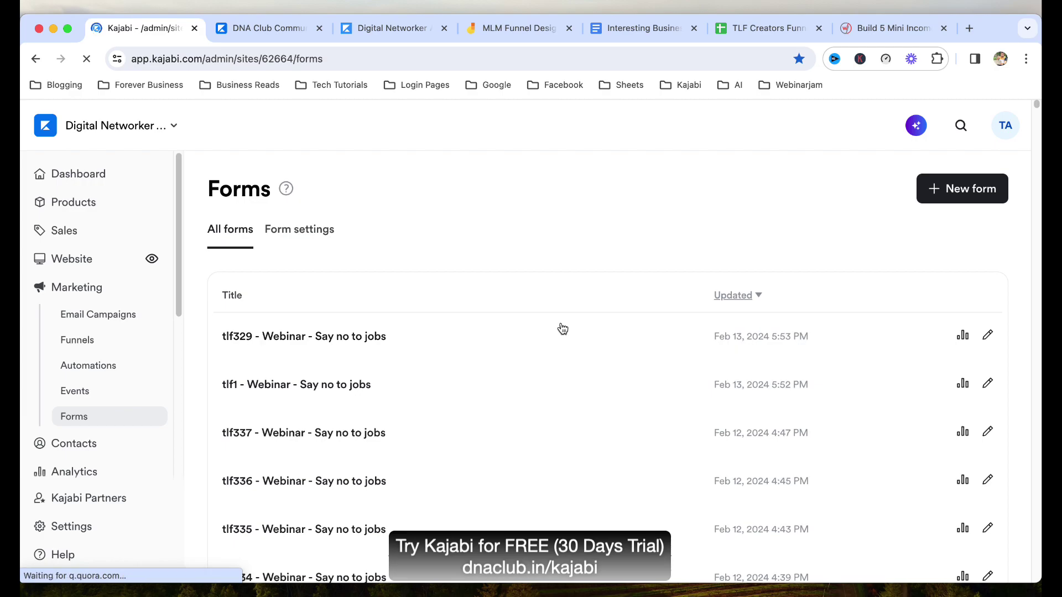
{"action": "left_click", "coordinate": [961, 194]}
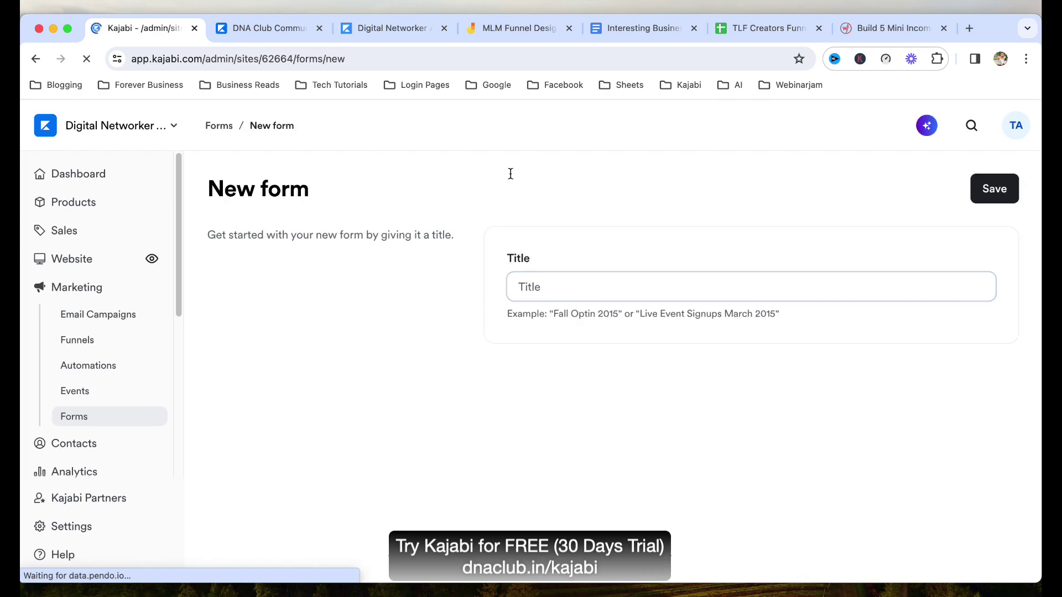
{"action": "left_click", "coordinate": [219, 125]}
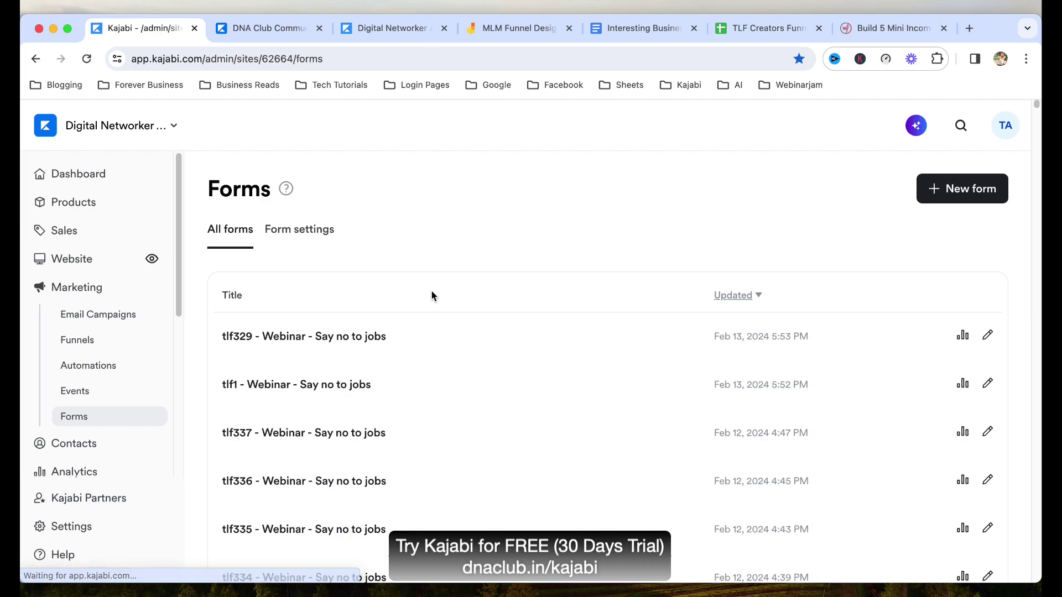
{"action": "left_click", "coordinate": [383, 336]}
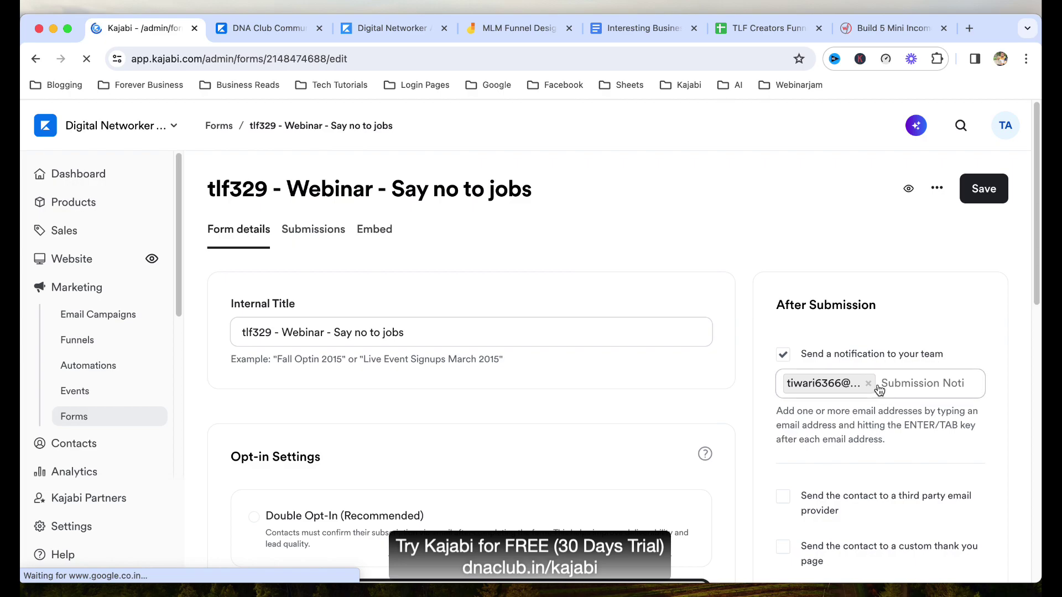
In the Funnels List sheet, check row 320's funnel code tlf319 in cell J320.
{"action": "left_click", "coordinate": [752, 33]}
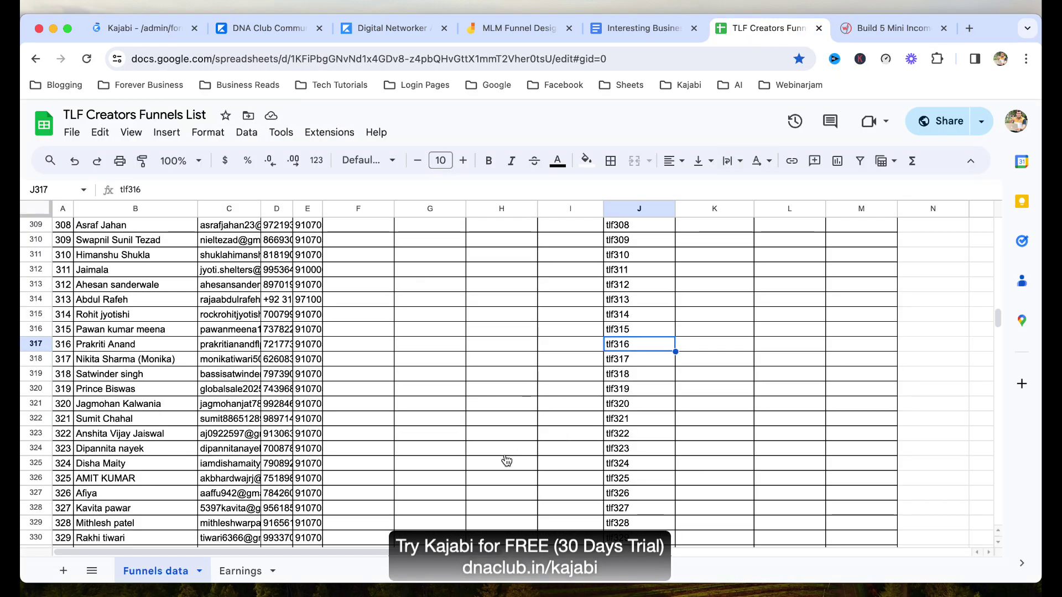
{"action": "left_click", "coordinate": [647, 389]}
{"action": "left_click_drag", "start_coordinate": [647, 388], "coordinate": [122, 393]}
{"action": "left_click", "coordinate": [135, 394]}
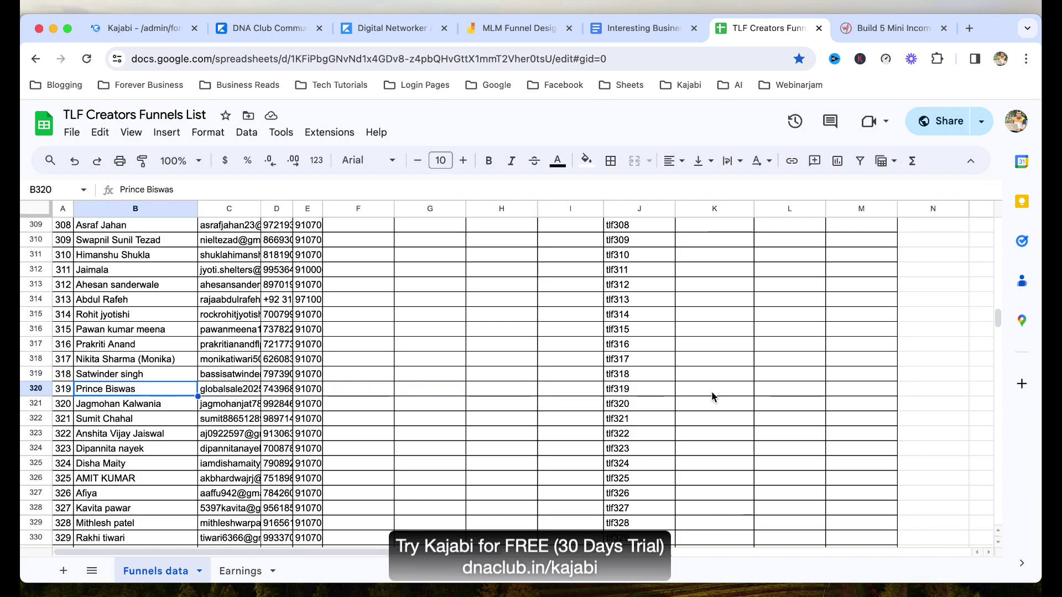
{"action": "left_click", "coordinate": [644, 393]}
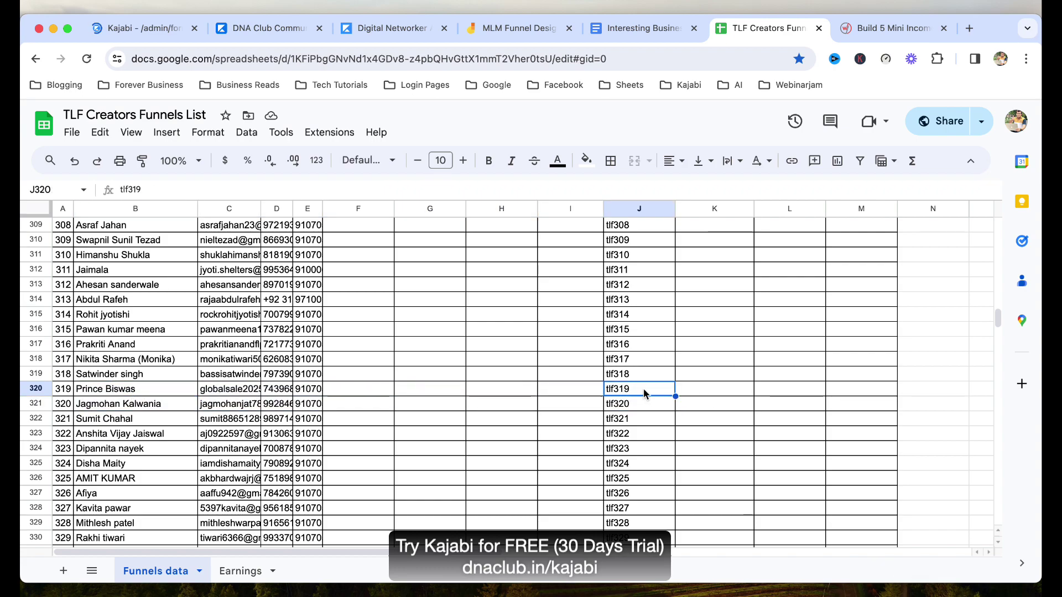
Return to the tlf329 form editor and check the submission notification recipients.
{"action": "left_click", "coordinate": [143, 33]}
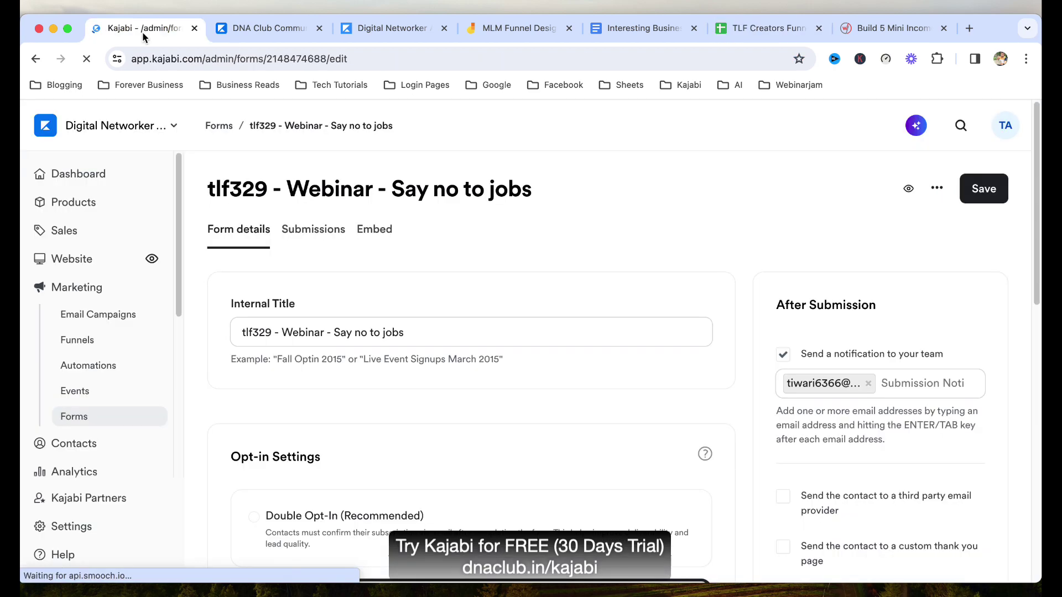
{"action": "left_click", "coordinate": [909, 383]}
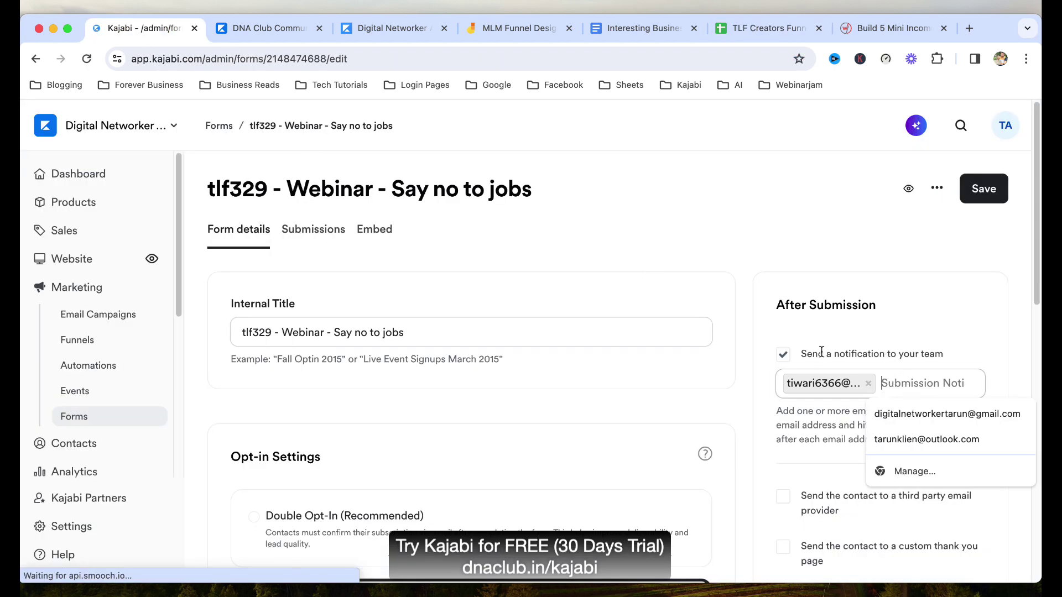
{"action": "left_click", "coordinate": [744, 314]}
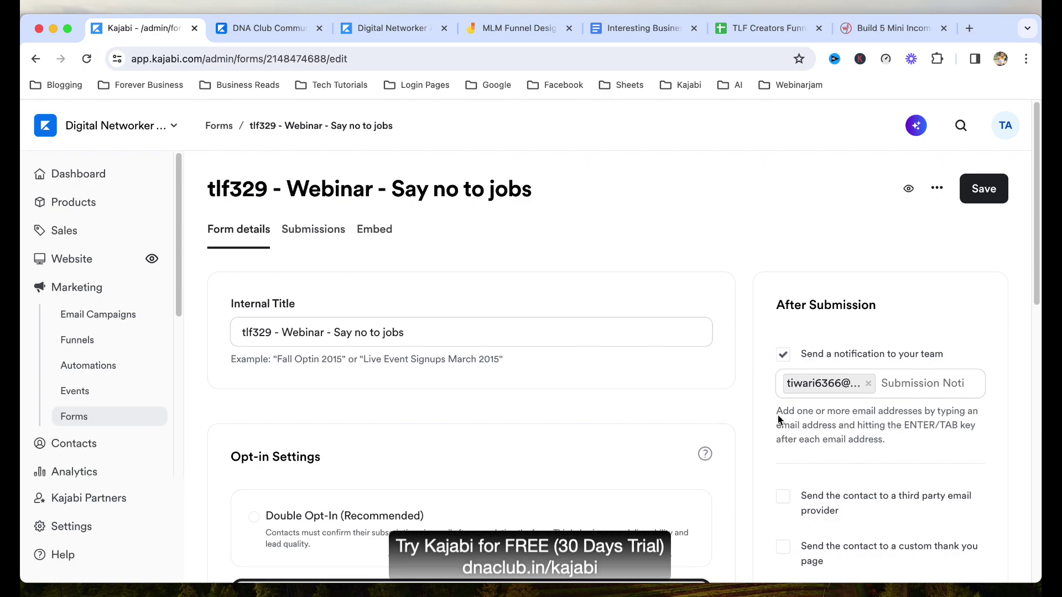
Review the form's opt-in, fields and email-sequence automation, then go to the Landing Pages list.
{"action": "scroll", "coordinate": [746, 389], "scroll_direction": "down", "scroll_amount": 5}
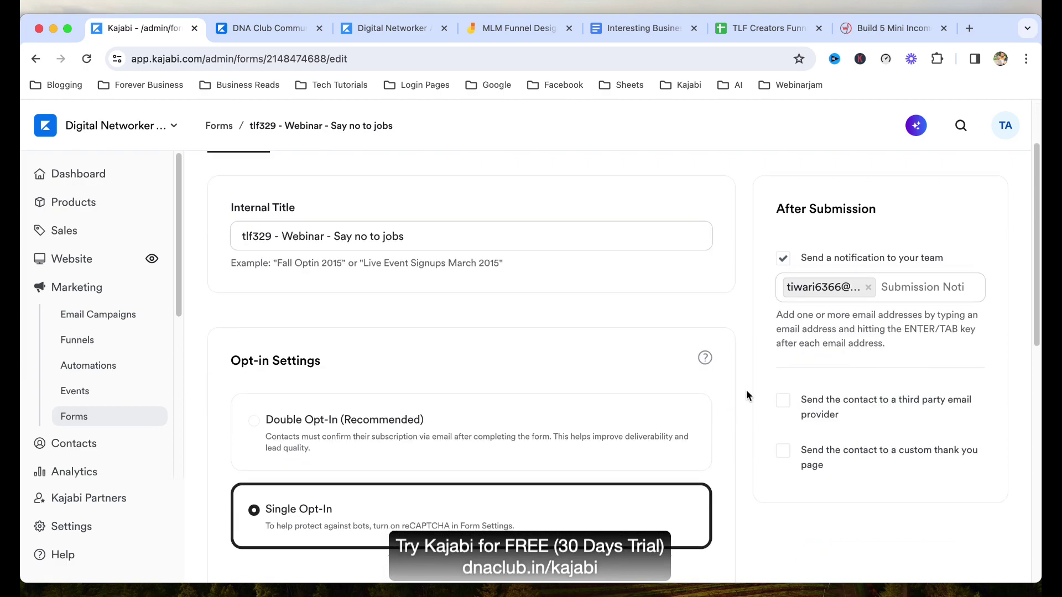
{"action": "scroll", "coordinate": [272, 321], "scroll_direction": "down", "scroll_amount": 8}
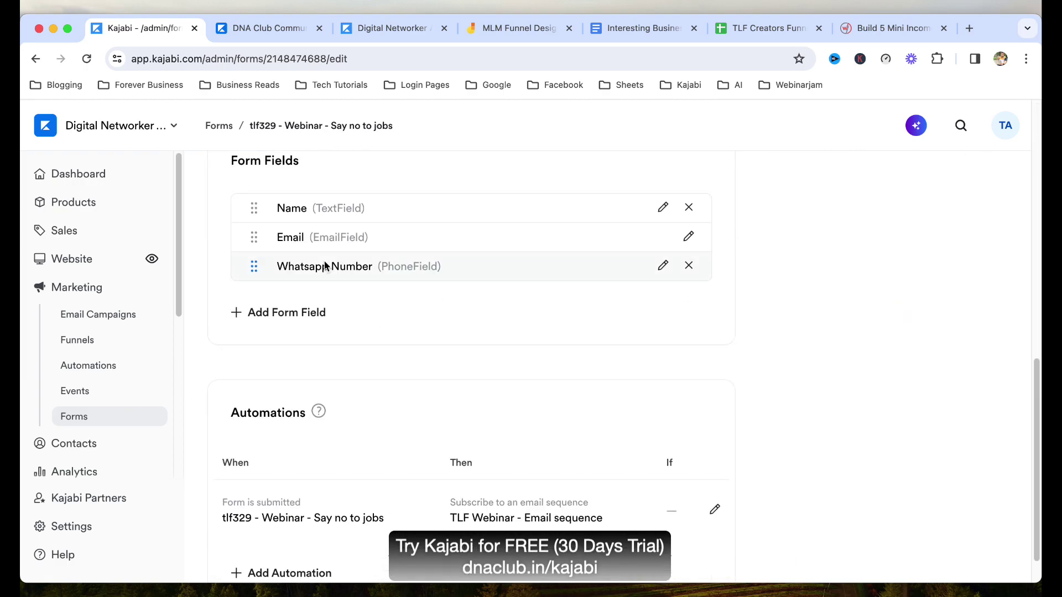
{"action": "scroll", "coordinate": [373, 403], "scroll_direction": "down", "scroll_amount": 2}
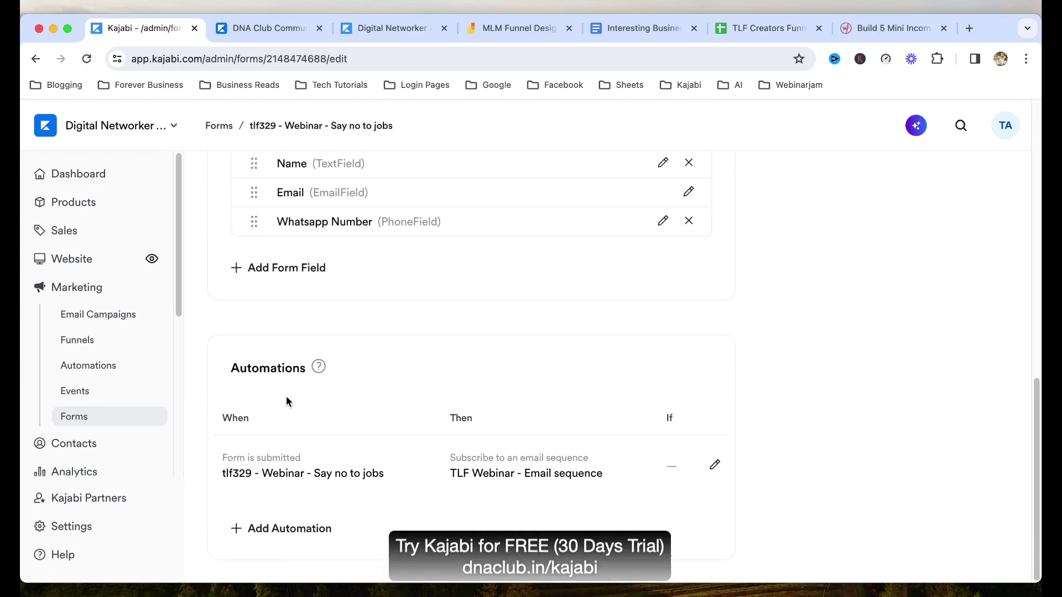
{"action": "left_click_drag", "start_coordinate": [252, 368], "coordinate": [270, 367]}
{"action": "left_click", "coordinate": [893, 458]}
{"action": "scroll", "coordinate": [795, 458], "scroll_direction": "up", "scroll_amount": 10}
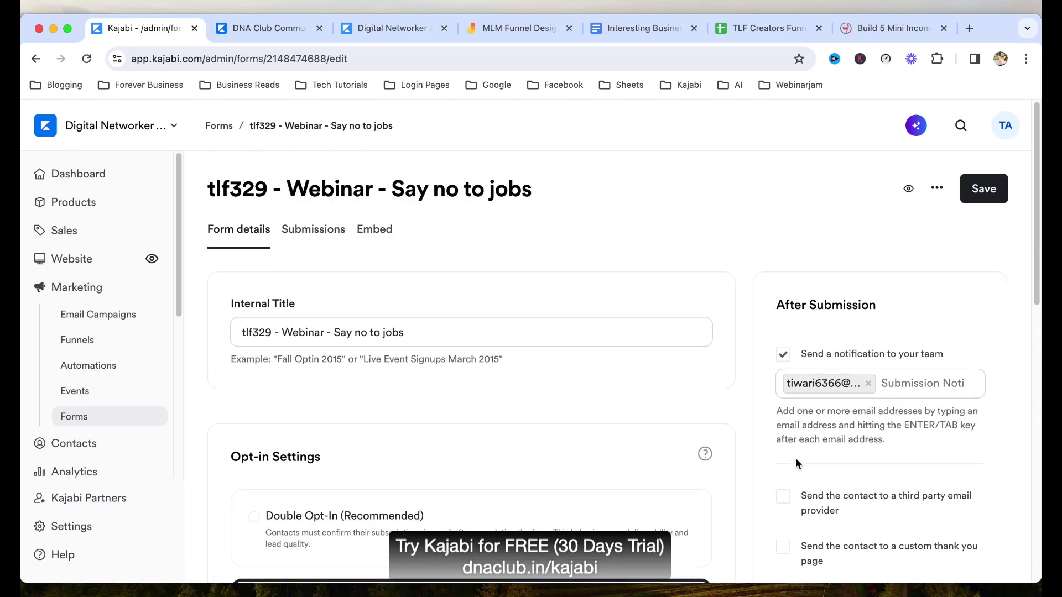
{"action": "left_click", "coordinate": [689, 85]}
{"action": "left_click", "coordinate": [709, 231]}
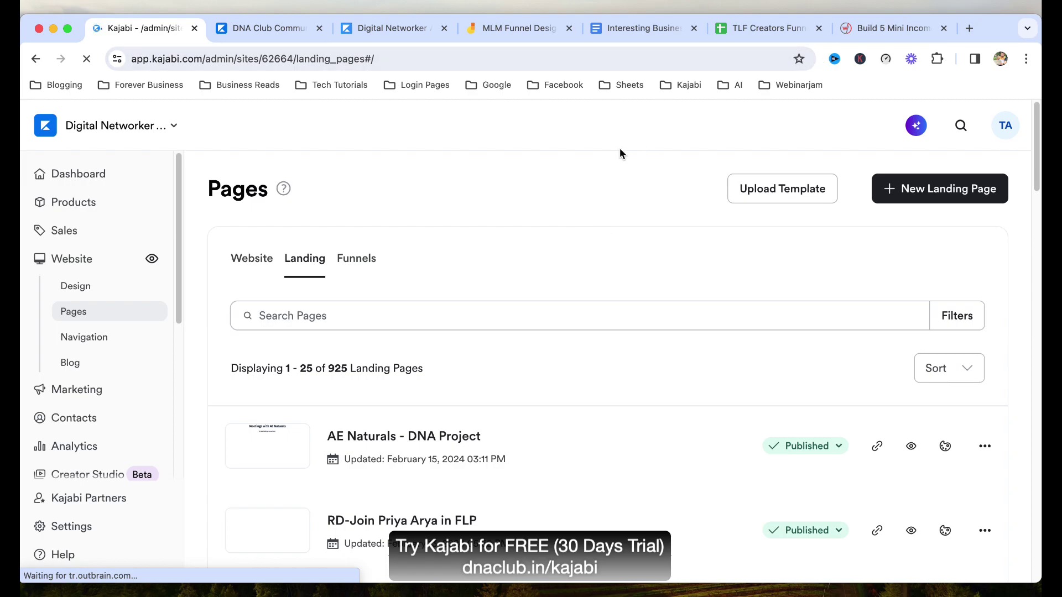
Go to Analytics in the sidebar and view the Page Views report card.
{"action": "scroll", "coordinate": [133, 359], "scroll_direction": "down", "scroll_amount": 3}
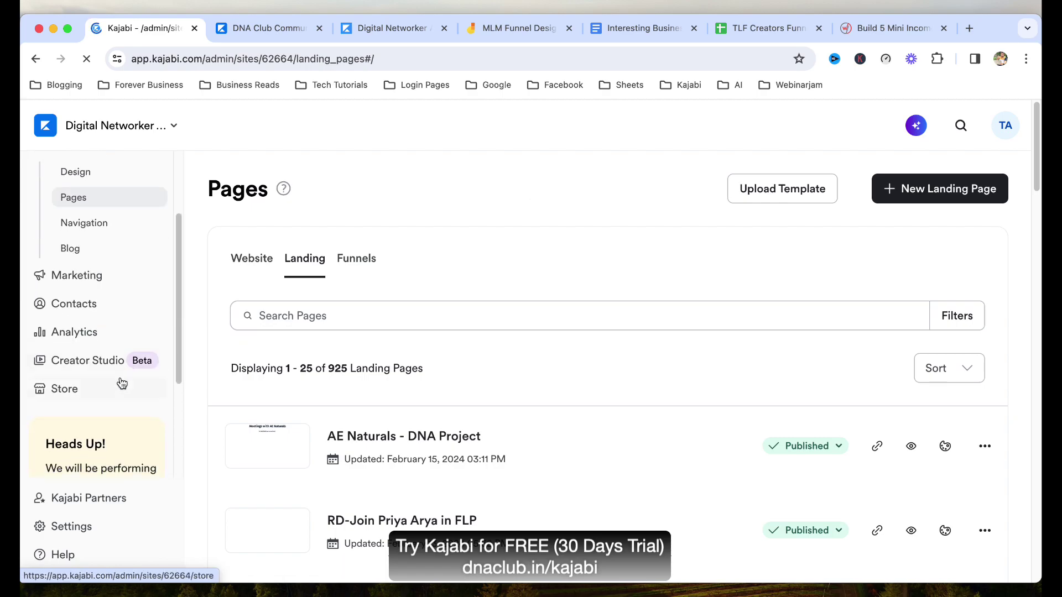
{"action": "left_click", "coordinate": [105, 332]}
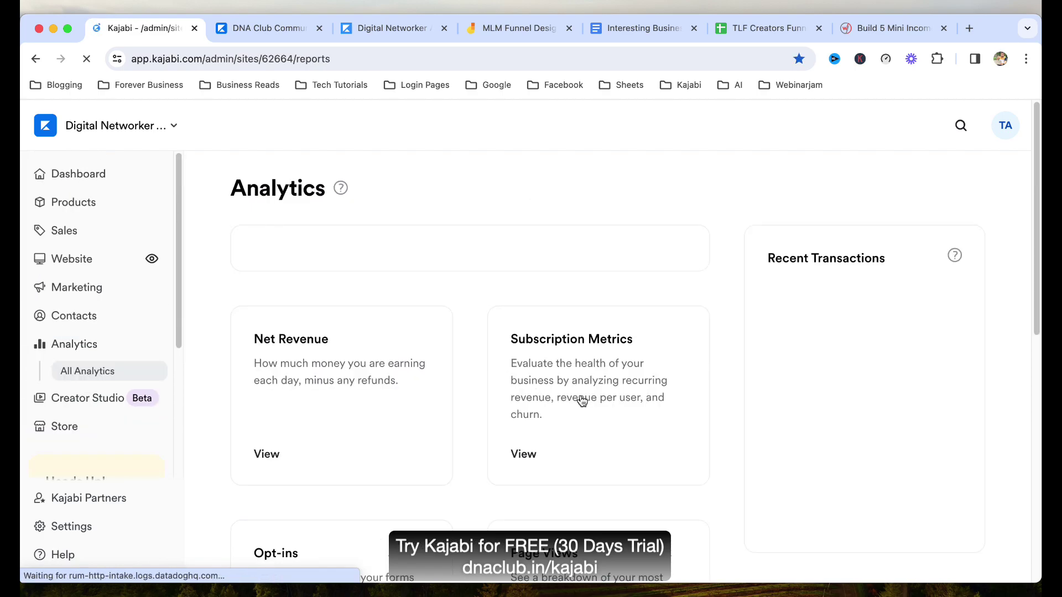
{"action": "scroll", "coordinate": [464, 379], "scroll_direction": "down", "scroll_amount": 5}
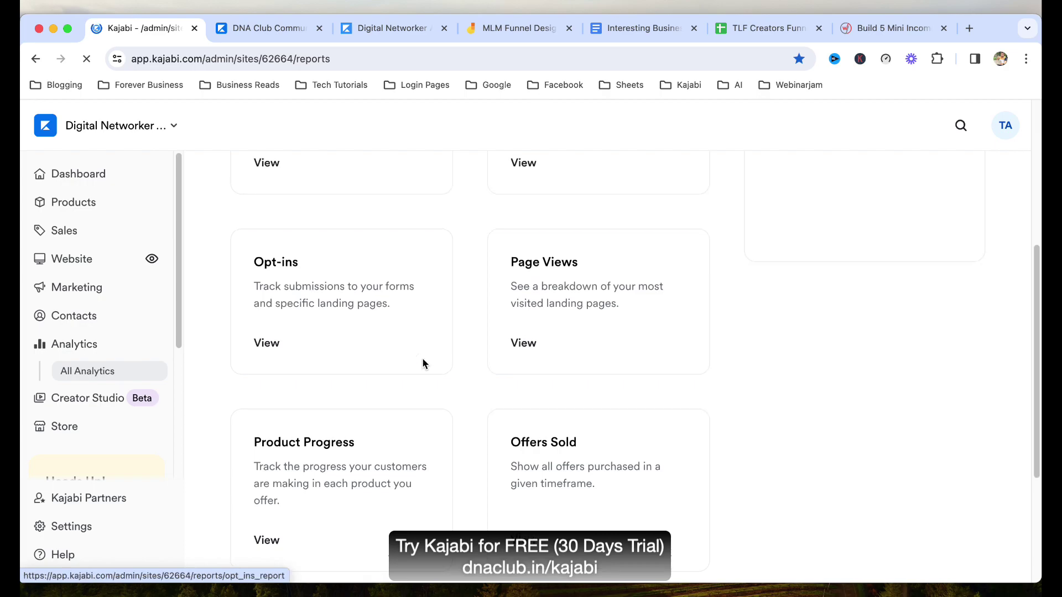
{"action": "scroll", "coordinate": [572, 432], "scroll_direction": "down", "scroll_amount": 2}
{"action": "scroll", "coordinate": [597, 431], "scroll_direction": "down", "scroll_amount": 4}
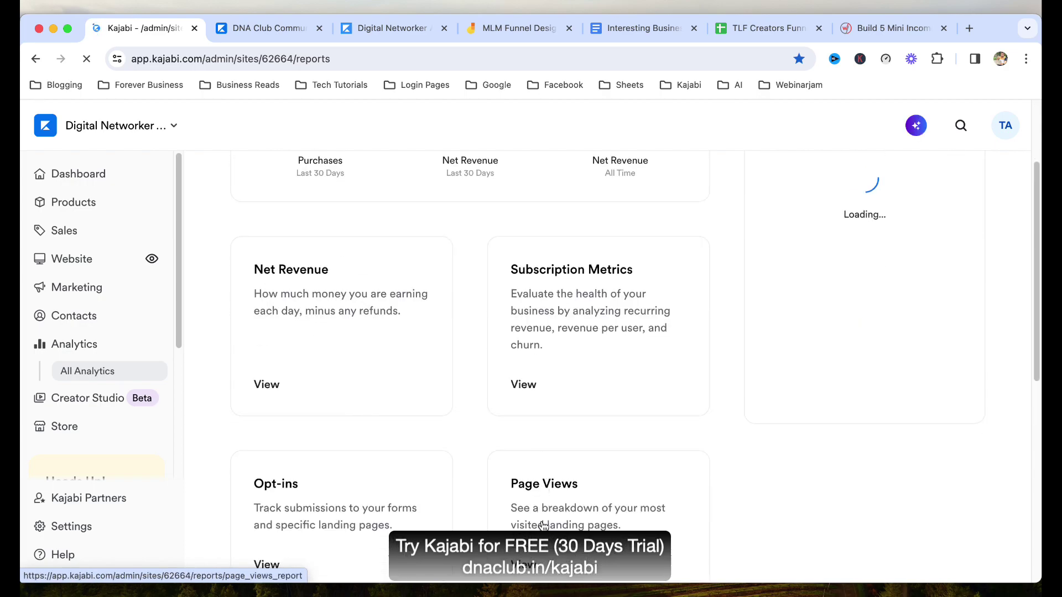
{"action": "left_click", "coordinate": [531, 445]}
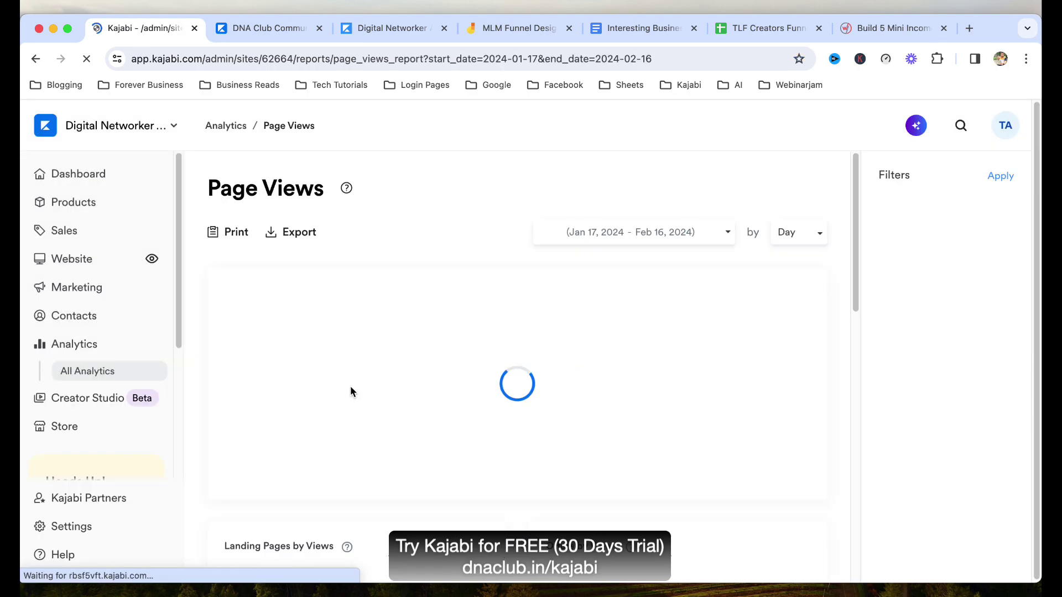
Read the 53,798 total views, the landing, offer and website page breakdowns, and daily chart values.
{"action": "scroll", "coordinate": [393, 376], "scroll_direction": "down", "scroll_amount": 7}
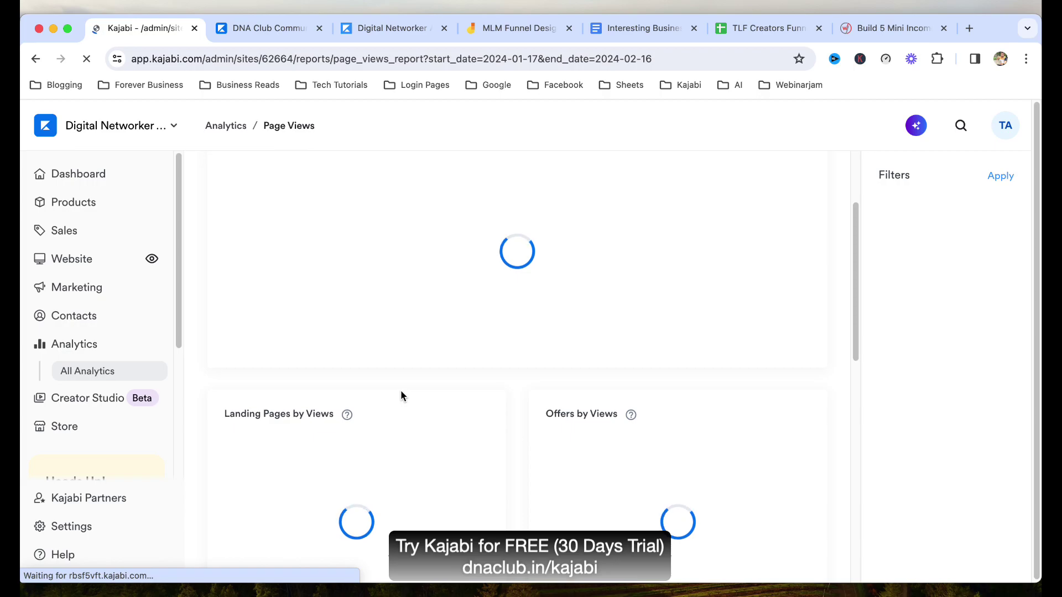
{"action": "scroll", "coordinate": [417, 398], "scroll_direction": "up", "scroll_amount": 5}
{"action": "scroll", "coordinate": [421, 399], "scroll_direction": "up", "scroll_amount": 3}
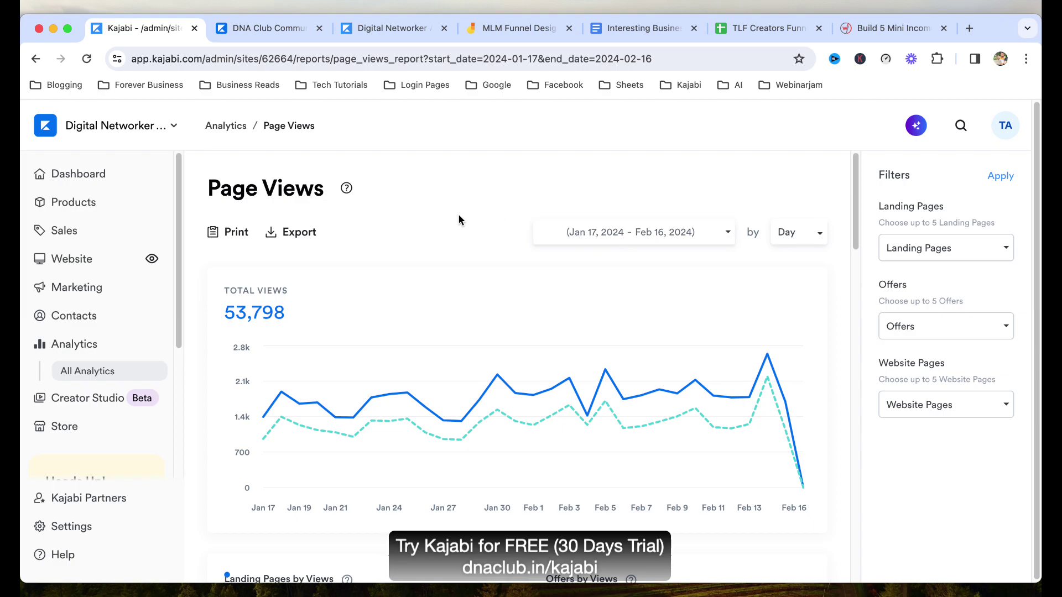
{"action": "scroll", "coordinate": [368, 397], "scroll_direction": "down", "scroll_amount": 3}
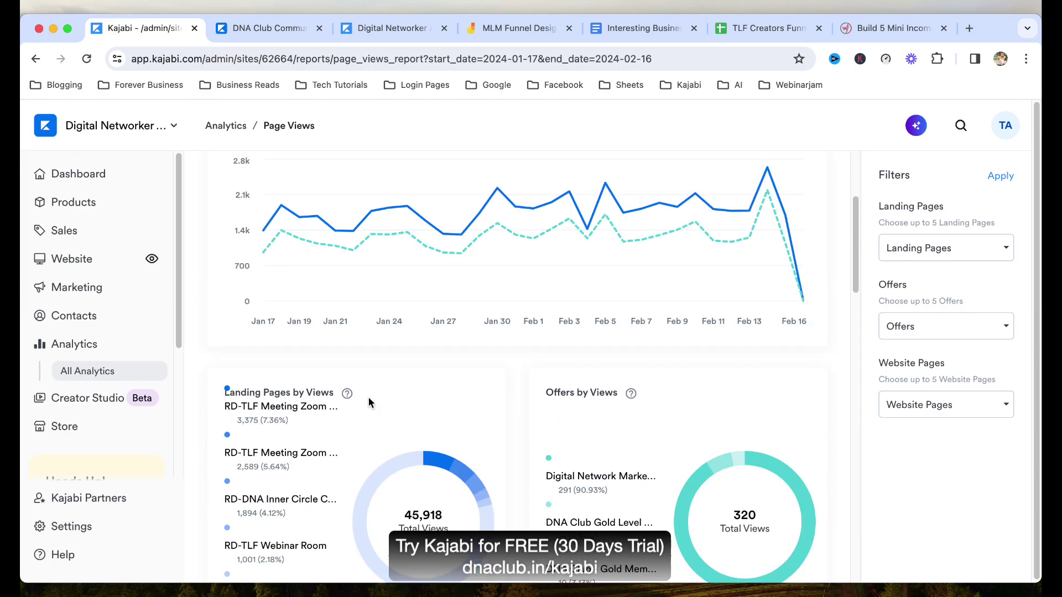
{"action": "scroll", "coordinate": [356, 390], "scroll_direction": "down", "scroll_amount": 5}
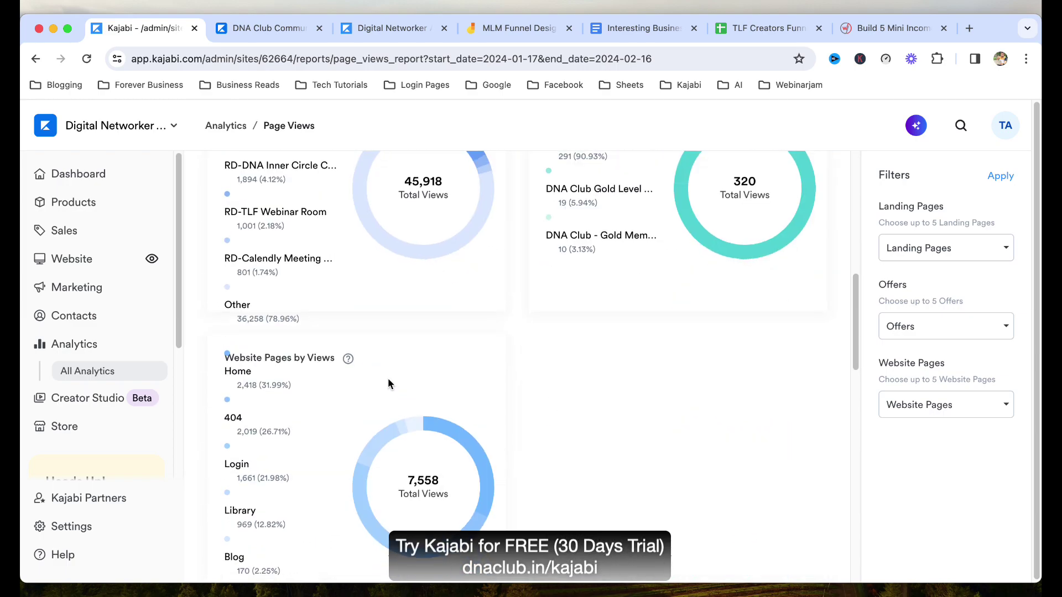
{"action": "scroll", "coordinate": [388, 380], "scroll_direction": "down", "scroll_amount": 7}
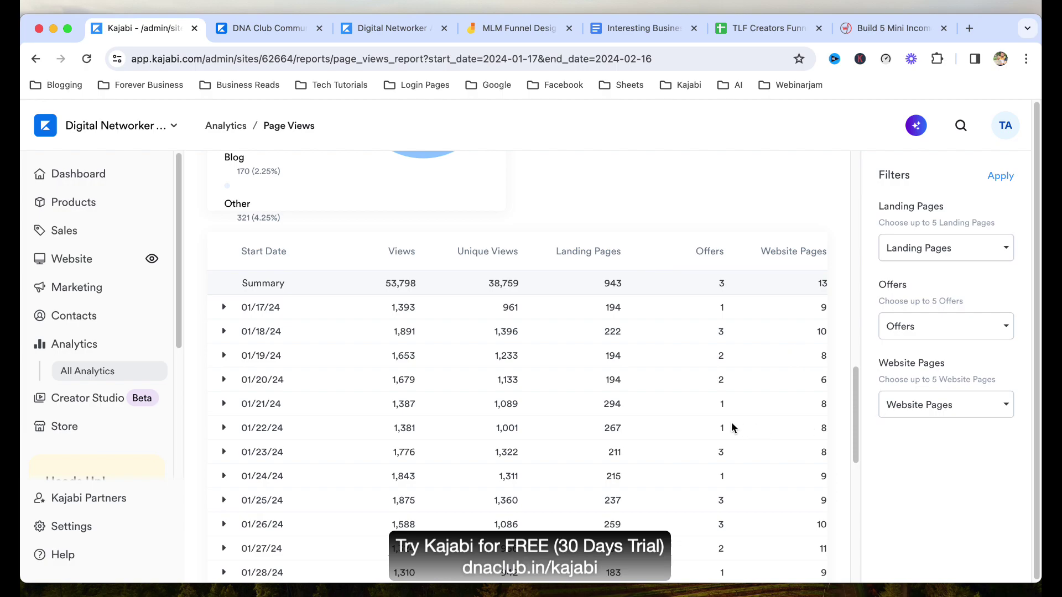
{"action": "scroll", "coordinate": [731, 423], "scroll_direction": "down", "scroll_amount": 10}
{"action": "scroll", "coordinate": [730, 419], "scroll_direction": "up", "scroll_amount": 15}
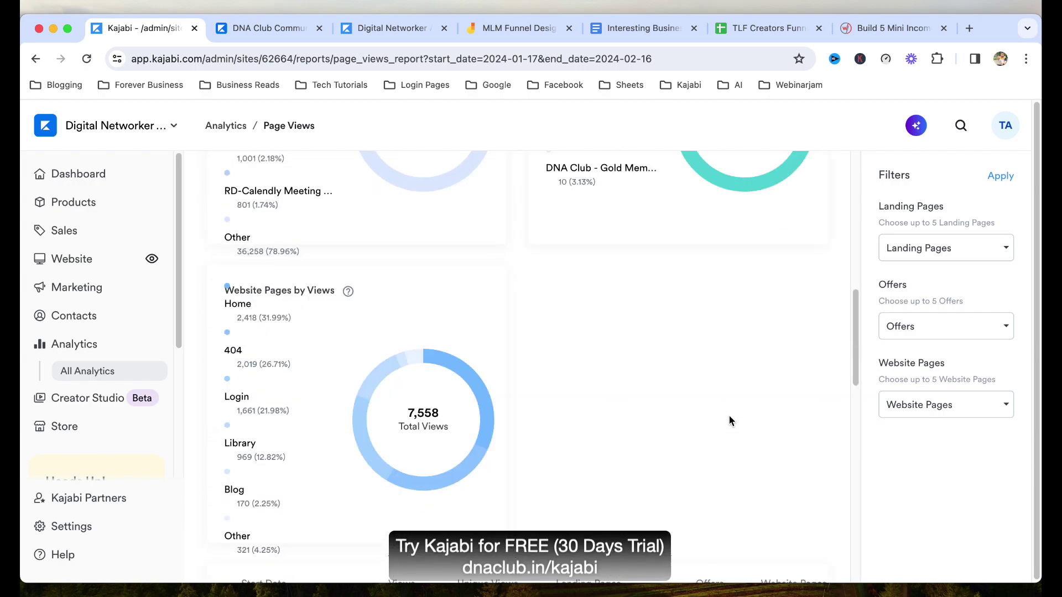
{"action": "scroll", "coordinate": [730, 421], "scroll_direction": "up", "scroll_amount": 10}
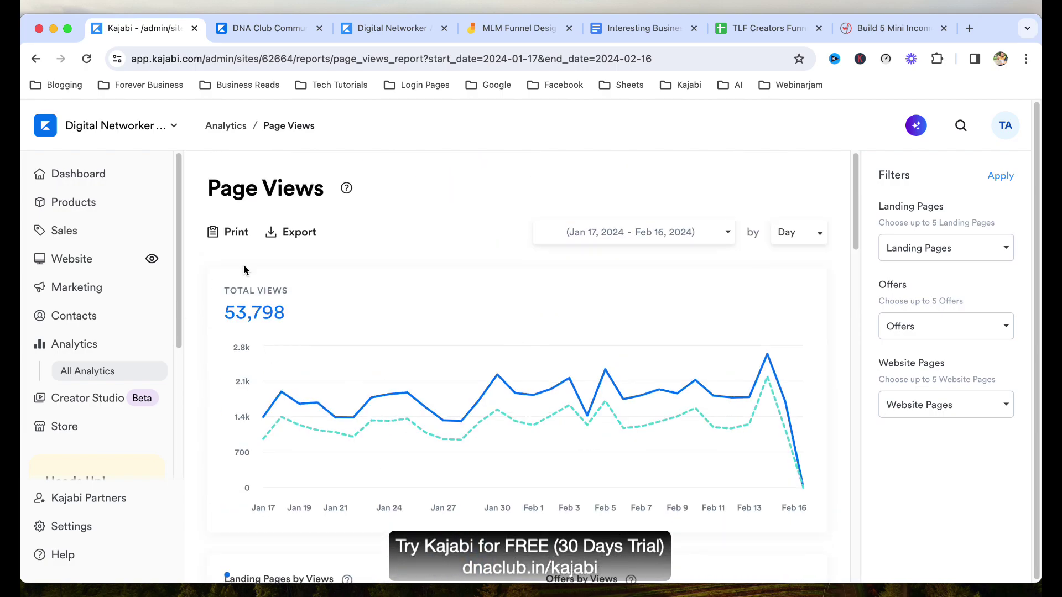
{"action": "mouse_move", "coordinate": [701, 353]}
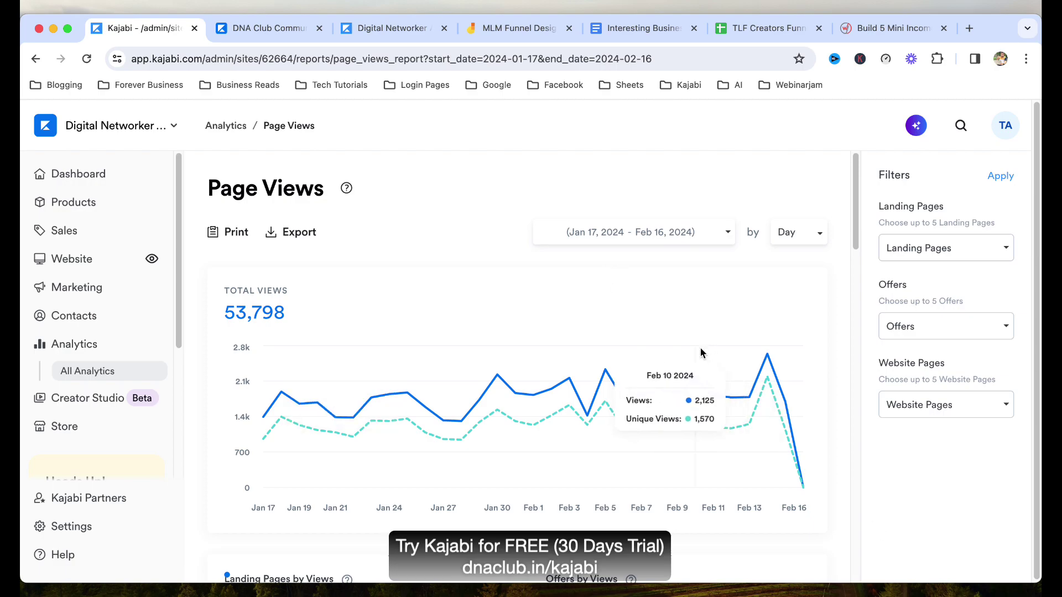